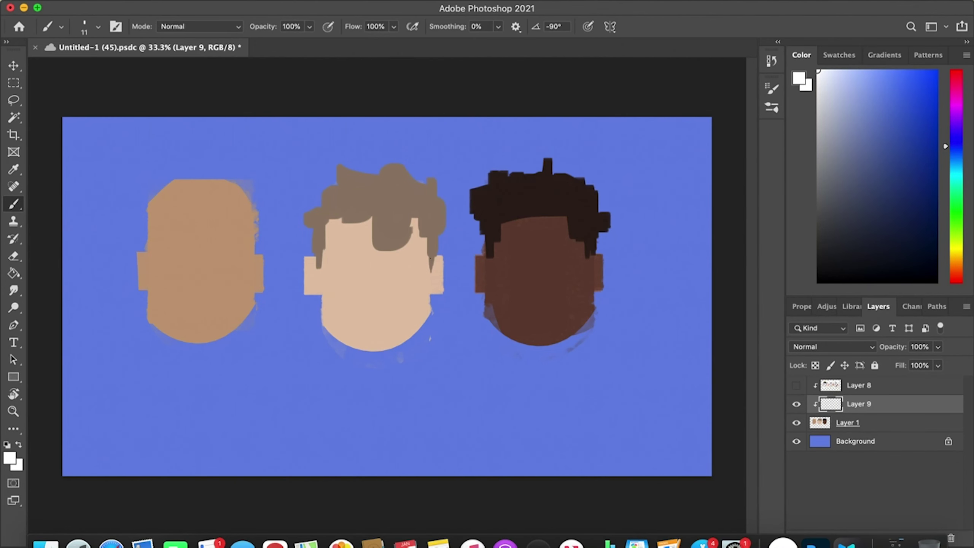
# - Enlarge the brush to 221 px and paint a white rim light along the outer hair edges of the right and middle heads
pyautogui.press(']')
pyautogui.press(']')
pyautogui.press(']')
pyautogui.press(']')
pyautogui.press(']')
pyautogui.press(']')
pyautogui.press(']')
pyautogui.press(']')
pyautogui.press(']')
pyautogui.press(']')
pyautogui.press(']')
pyautogui.press(']')
pyautogui.press(']')
pyautogui.press(']')
pyautogui.press(']')
pyautogui.press(']')
pyautogui.press(']')
pyautogui.press(']')
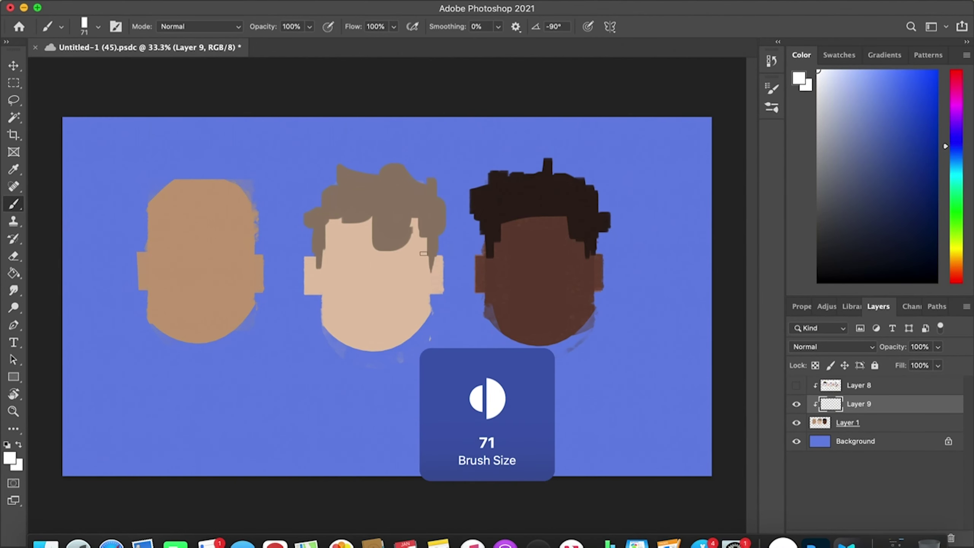
pyautogui.press('[')
pyautogui.press('[')
pyautogui.press('[')
pyautogui.moveTo(496, 168)
pyautogui.mouseDown()
pyautogui.moveTo(596, 160)
pyautogui.moveTo(463, 182)
pyautogui.moveTo(450, 220)
pyautogui.moveTo(467, 191)
pyautogui.moveTo(458, 211)
pyautogui.moveTo(448, 191)
pyautogui.mouseUp()
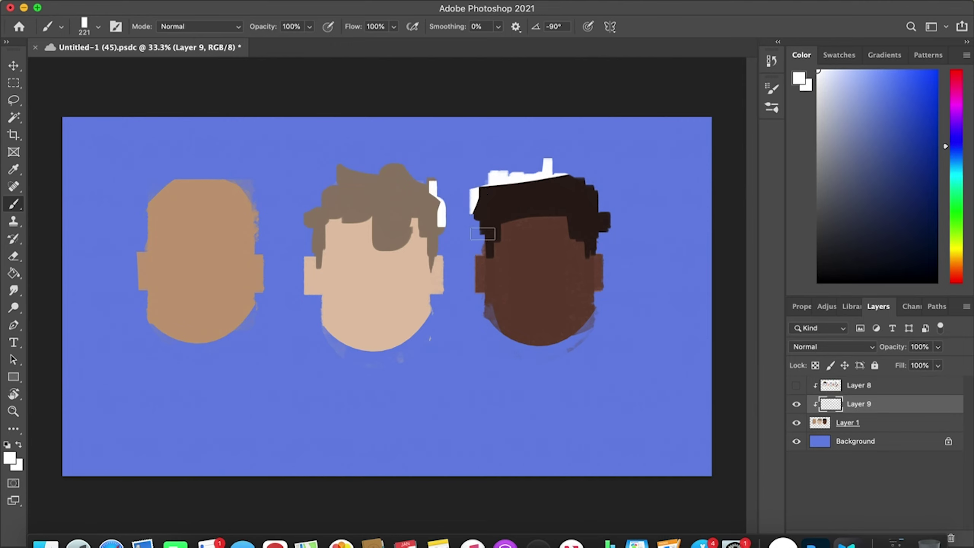
pyautogui.moveTo(553, 182)
pyautogui.mouseDown()
pyautogui.moveTo(645, 207)
pyautogui.moveTo(617, 198)
pyautogui.moveTo(610, 227)
pyautogui.mouseUp()
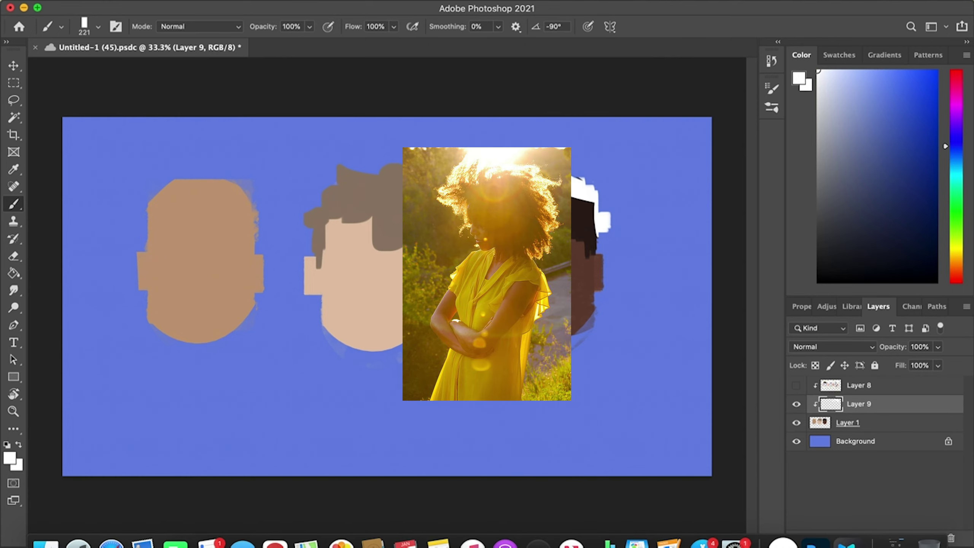
pyautogui.moveTo(377, 143)
pyautogui.mouseDown()
pyautogui.moveTo(342, 172)
pyautogui.moveTo(323, 161)
pyautogui.moveTo(325, 178)
pyautogui.moveTo(287, 230)
pyautogui.mouseUp()
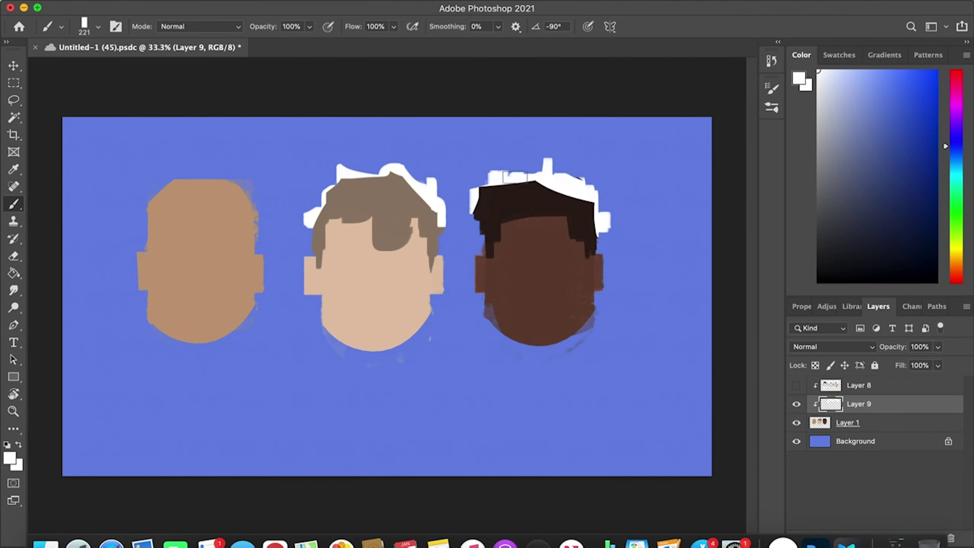
# - Sample the dark hair colour and erase part of the white rim light to reshape the right head's hair edge
pyautogui.press('i')
pyautogui.click(532, 196)
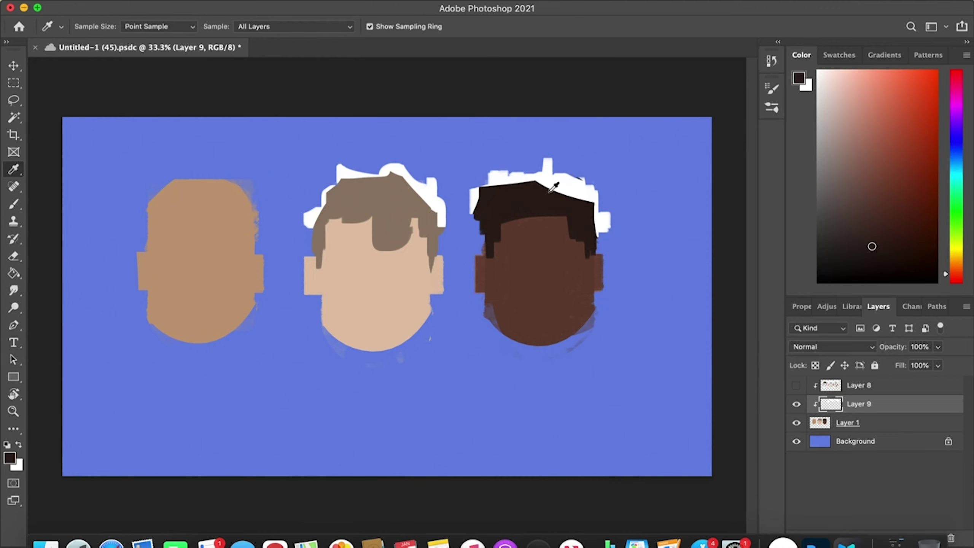
pyautogui.press('e')
pyautogui.moveTo(551, 191)
pyautogui.mouseDown()
pyautogui.moveTo(594, 233)
pyautogui.moveTo(614, 223)
pyautogui.moveTo(582, 217)
pyautogui.moveTo(583, 201)
pyautogui.moveTo(587, 243)
pyautogui.mouseUp()
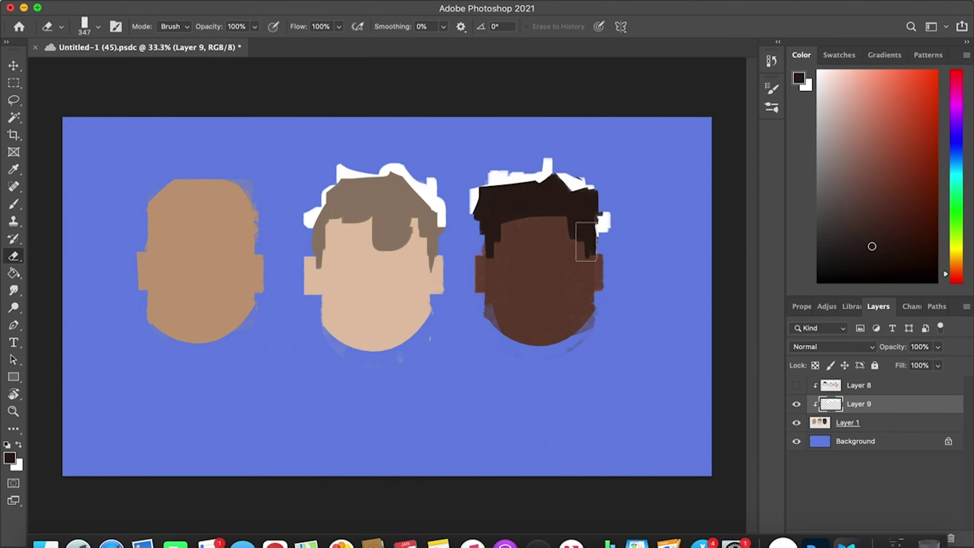
# - Paint dark brown hair with faded sideburns on the left head and sample its tan skin colour
pyautogui.press('i')
pyautogui.click(562, 173)
pyautogui.press('b')
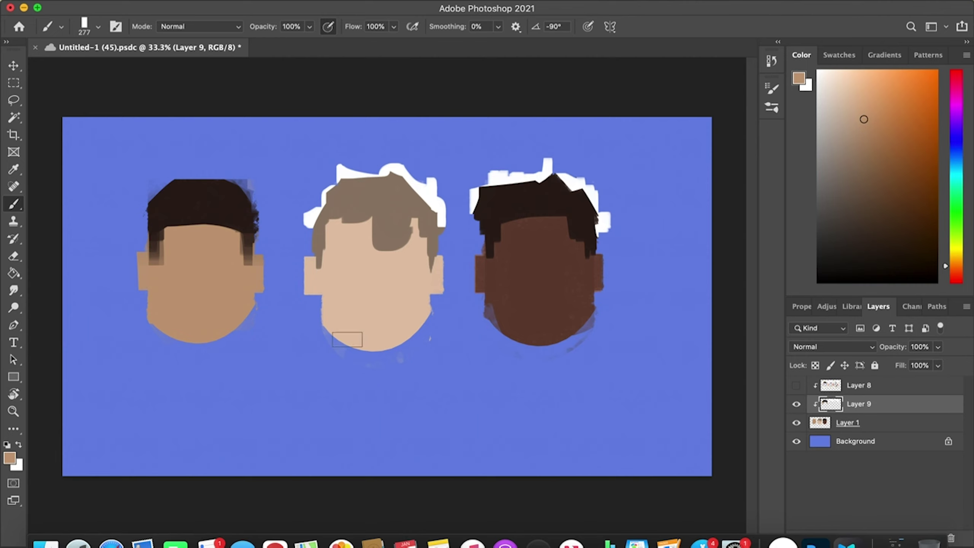
# - Sample the white rim light colour and paint a thin white rim along the outer edge of the left head's hair
pyautogui.press('i')
pyautogui.click(581, 174)
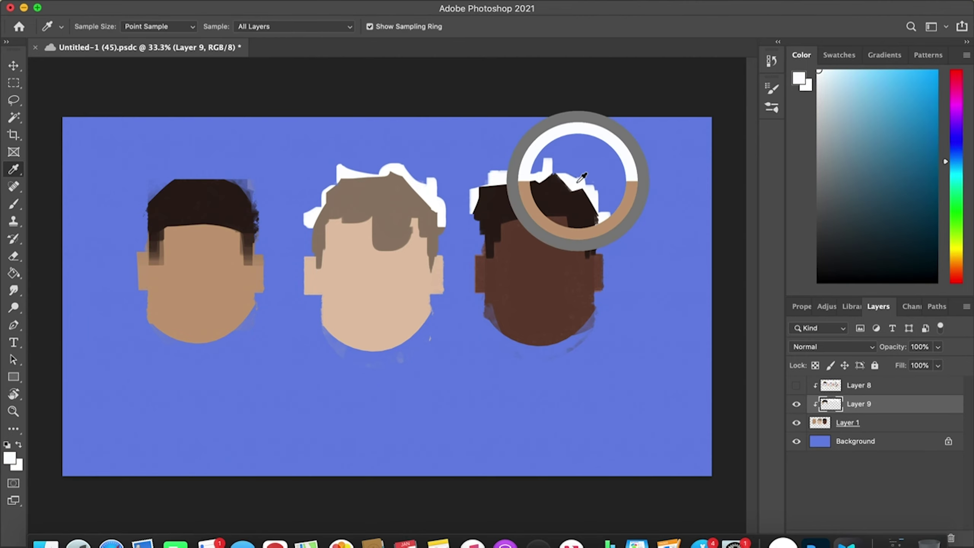
pyautogui.press('b')
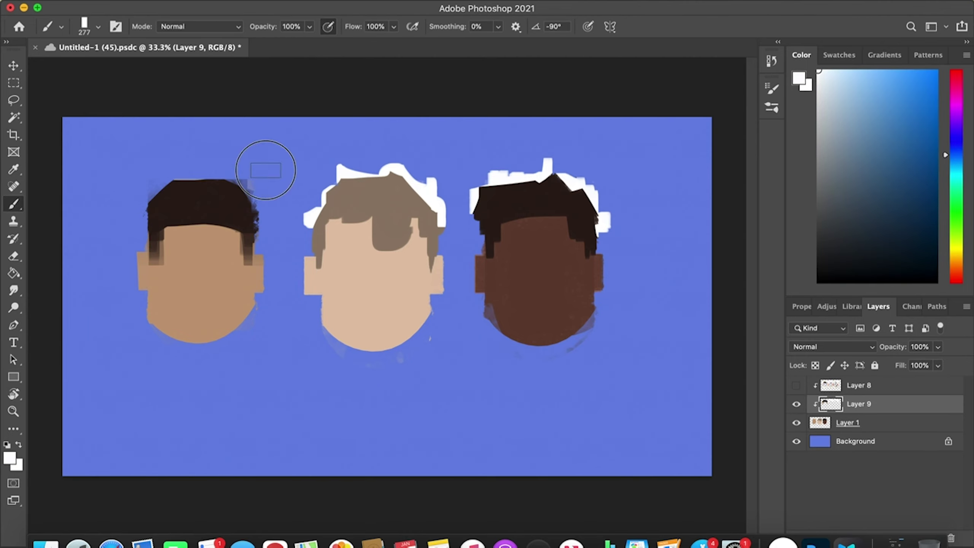
pyautogui.moveTo(256, 167)
pyautogui.mouseDown()
pyautogui.moveTo(170, 173)
pyautogui.moveTo(119, 207)
pyautogui.mouseUp()
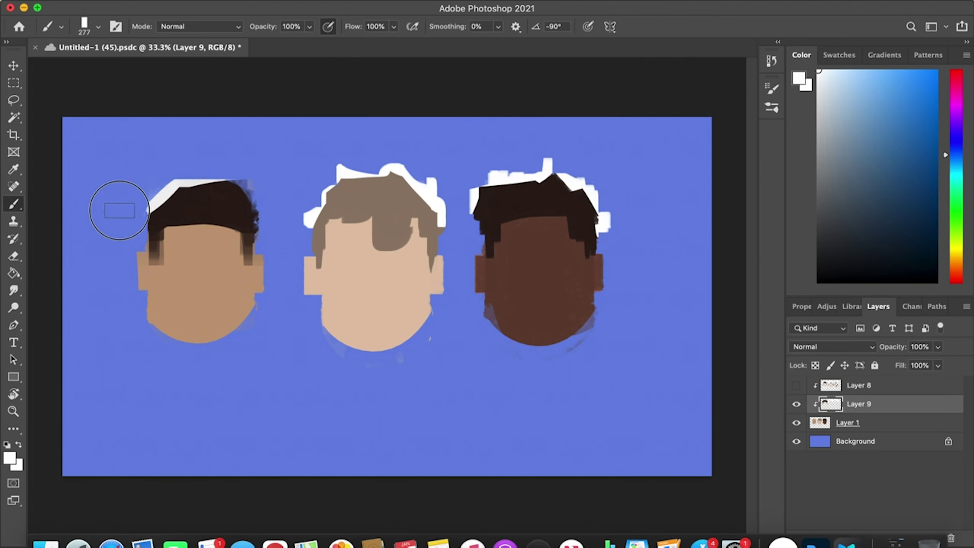
pyautogui.press('super+z')
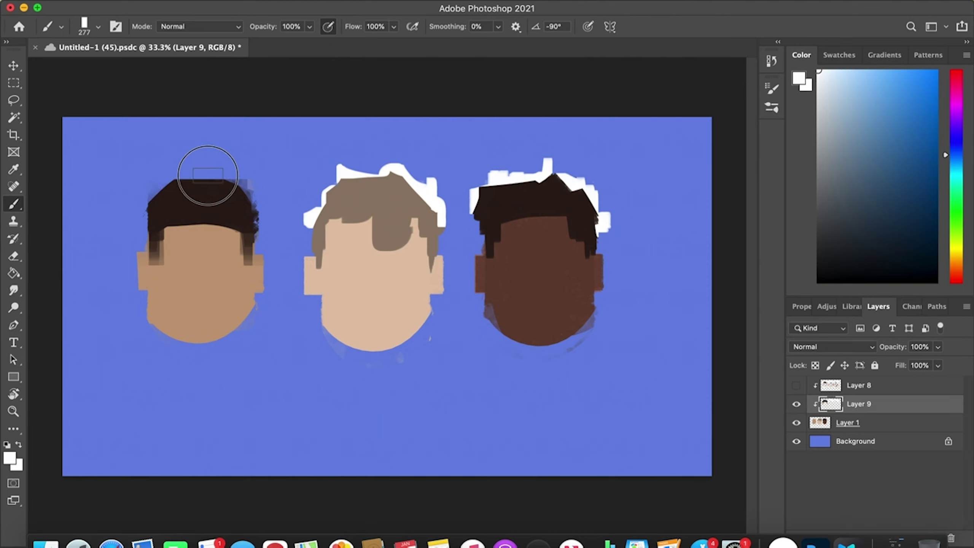
pyautogui.moveTo(260, 207)
pyautogui.mouseDown()
pyautogui.moveTo(186, 164)
pyautogui.moveTo(126, 201)
pyautogui.mouseUp()
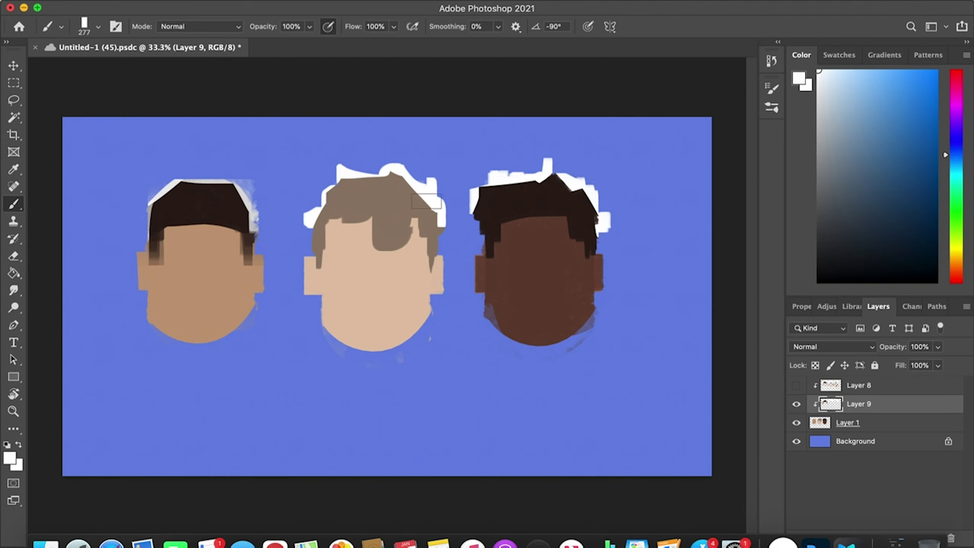
pyautogui.moveTo(391, 165); pyautogui.dragTo(400, 215)
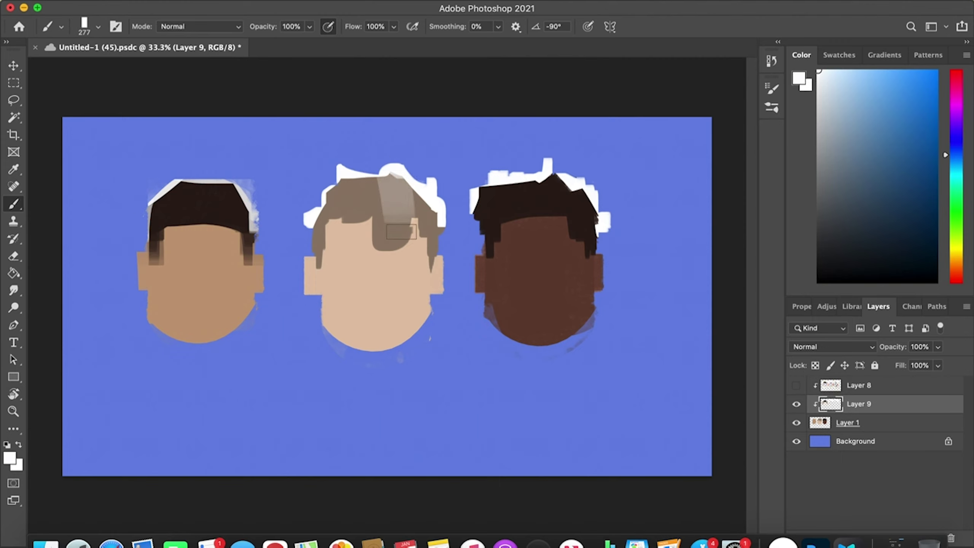
pyautogui.press('super+z')
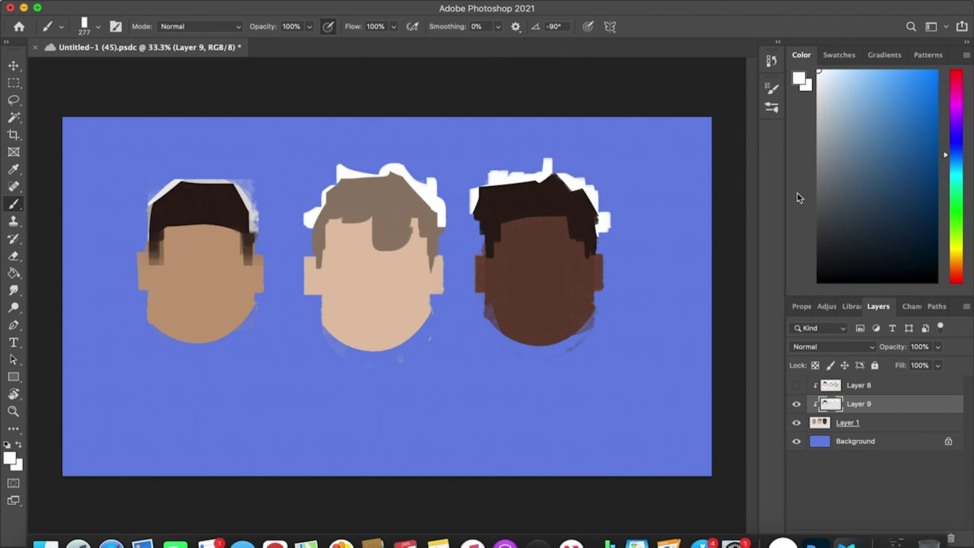
pyautogui.click(953, 279)
pyautogui.click(867, 72)
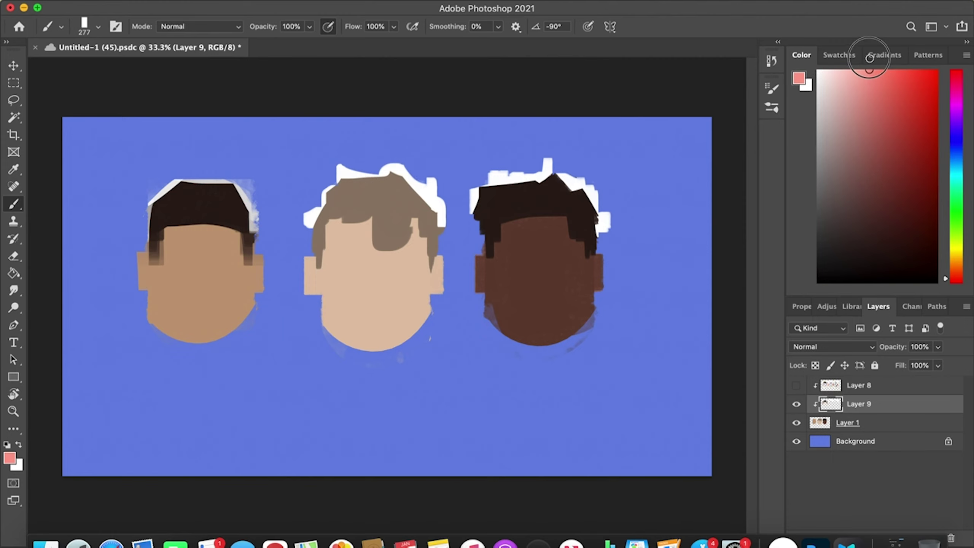
pyautogui.moveTo(300, 240); pyautogui.dragTo(315, 284)
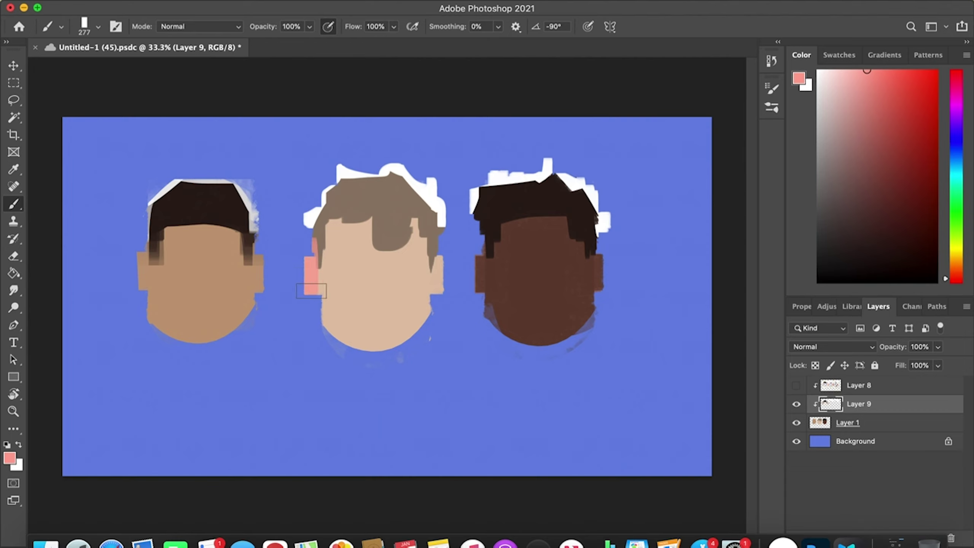
pyautogui.press('super+z')
# - Choose a saturated orange and paint it over both ears of the middle, right and left heads
pyautogui.click(953, 271)
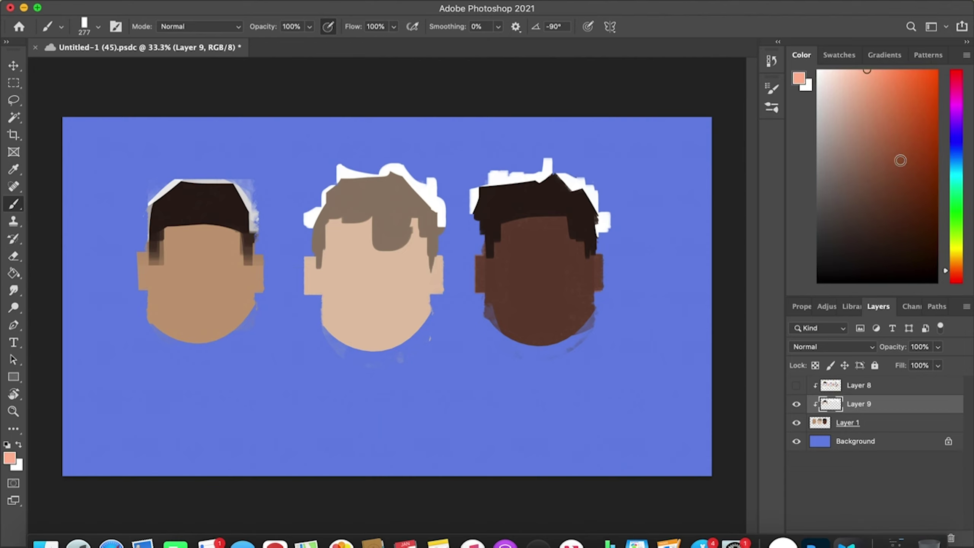
pyautogui.click(896, 87)
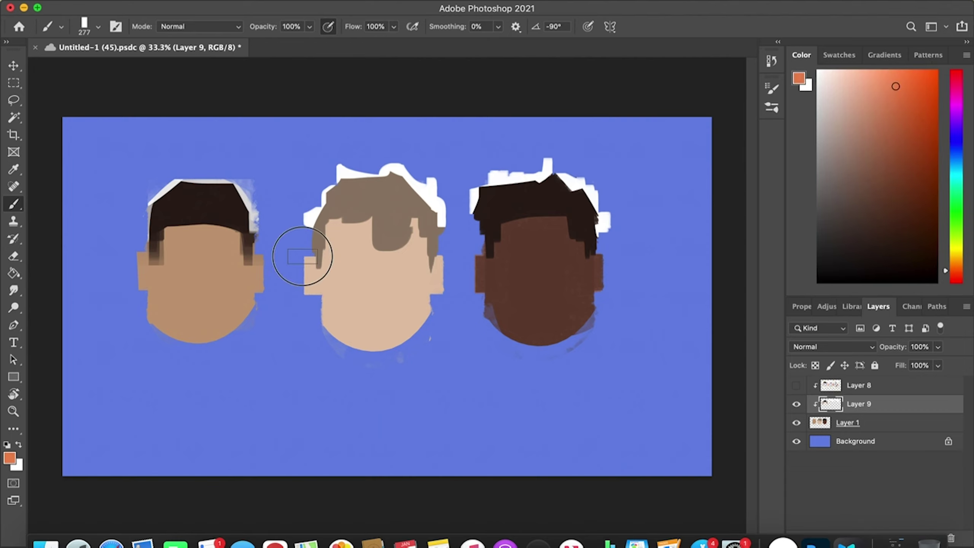
pyautogui.moveTo(305, 261); pyautogui.dragTo(307, 290)
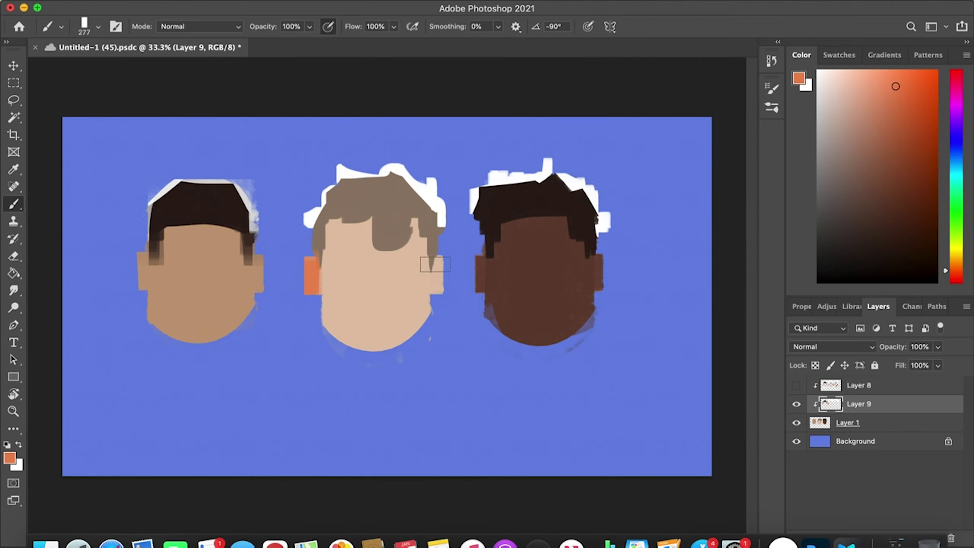
pyautogui.moveTo(447, 258); pyautogui.dragTo(443, 287)
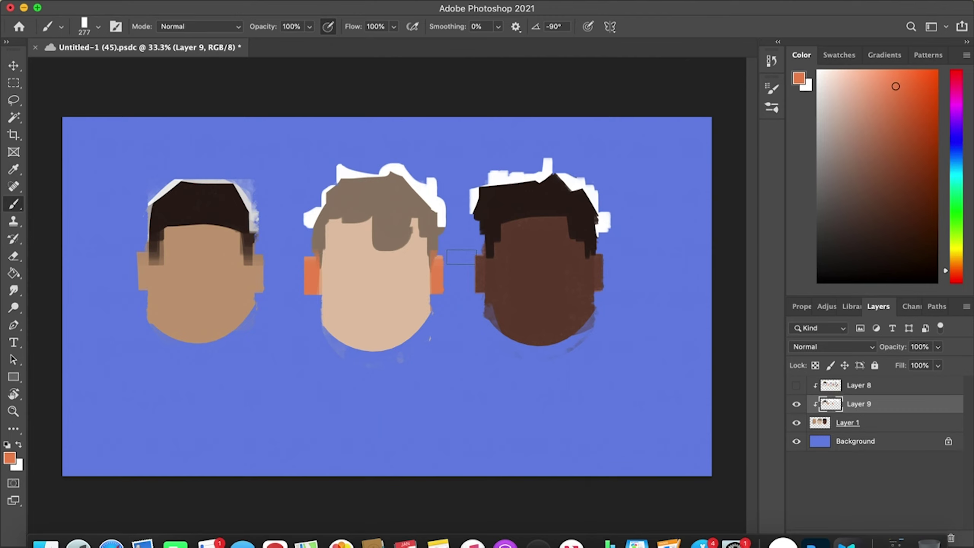
pyautogui.moveTo(471, 253); pyautogui.dragTo(472, 284)
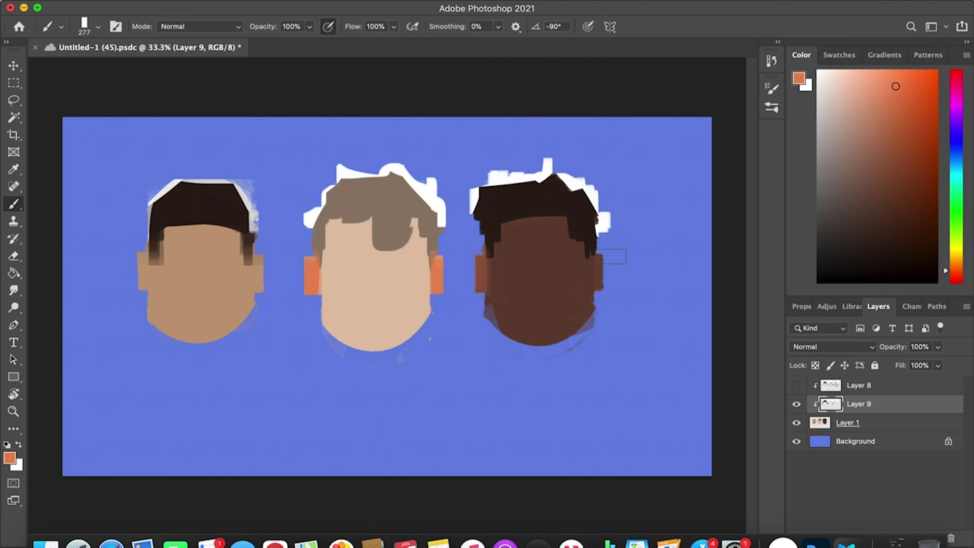
pyautogui.moveTo(613, 258); pyautogui.dragTo(611, 306)
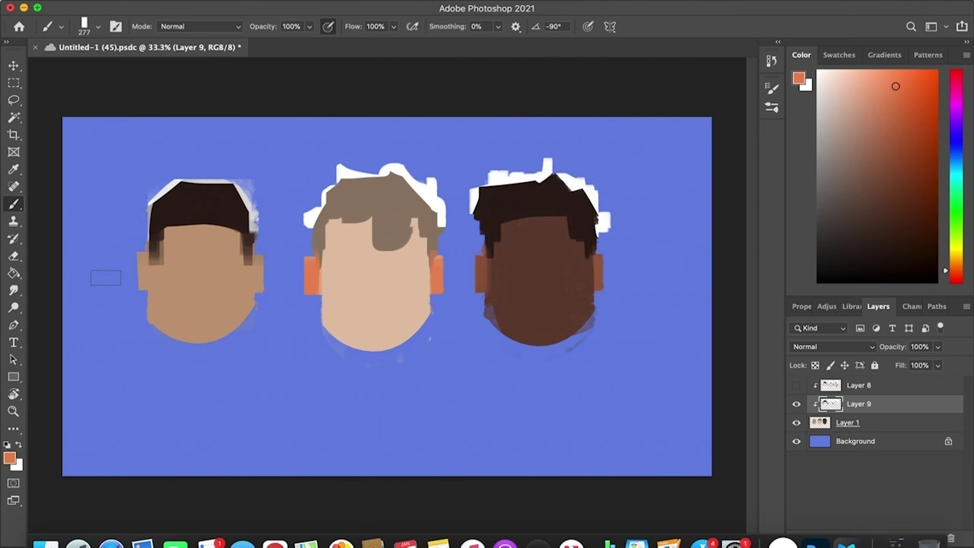
pyautogui.moveTo(133, 255); pyautogui.dragTo(135, 309)
pyautogui.moveTo(274, 257); pyautogui.dragTo(270, 280)
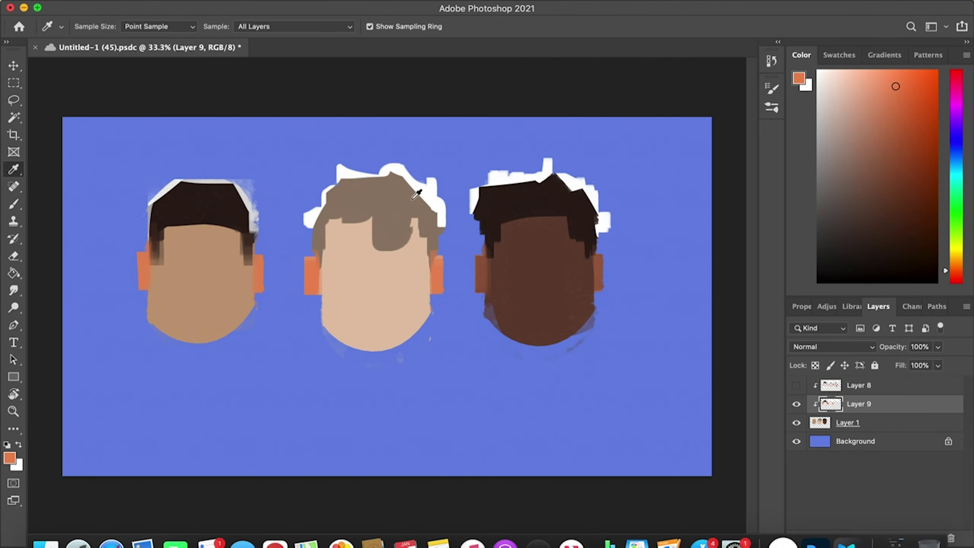
# - Sample white and paint thin rim lights along the jaw edges of the middle and left heads with a 116 px brush
pyautogui.keyDown('alt'); pyautogui.click(422, 190); pyautogui.keyUp('alt')
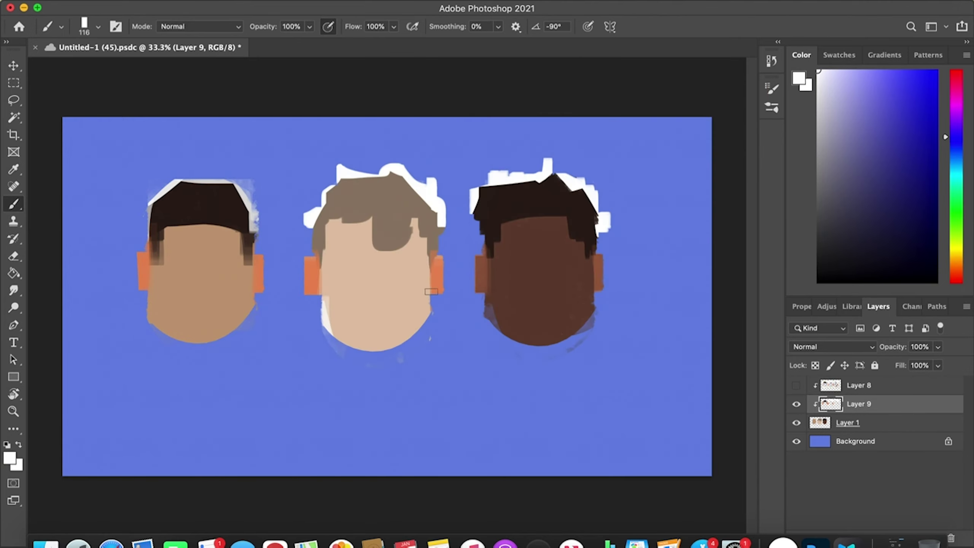
pyautogui.moveTo(431, 298)
pyautogui.mouseDown()
pyautogui.moveTo(418, 334)
pyautogui.moveTo(432, 291)
pyautogui.mouseUp()
pyautogui.moveTo(144, 296); pyautogui.dragTo(155, 328)
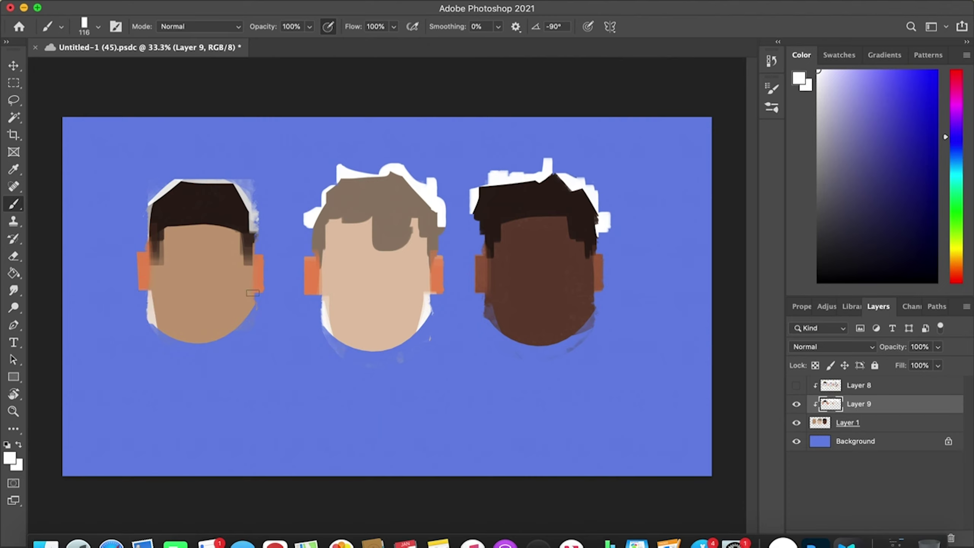
pyautogui.moveTo(252, 293); pyautogui.dragTo(220, 341)
pyautogui.press('super+z')
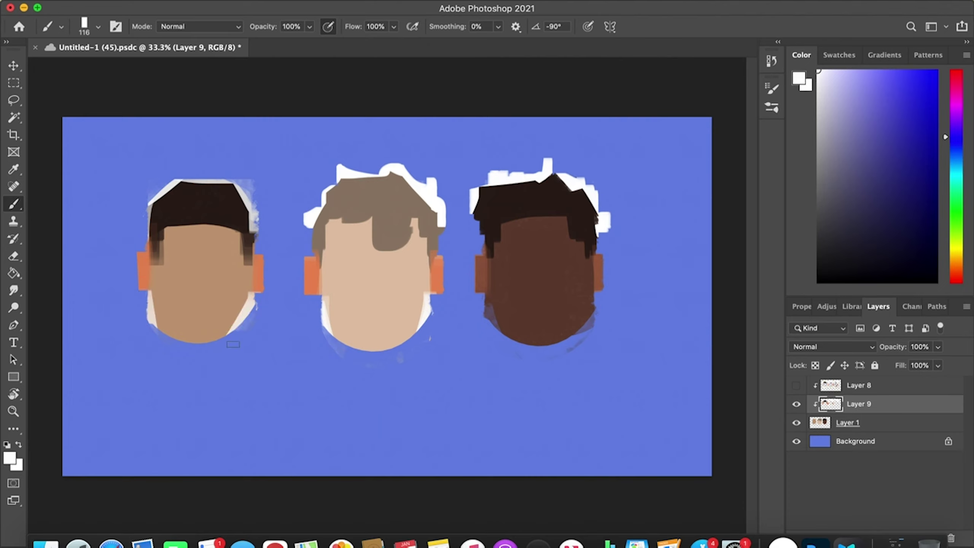
pyautogui.moveTo(253, 295); pyautogui.dragTo(246, 315)
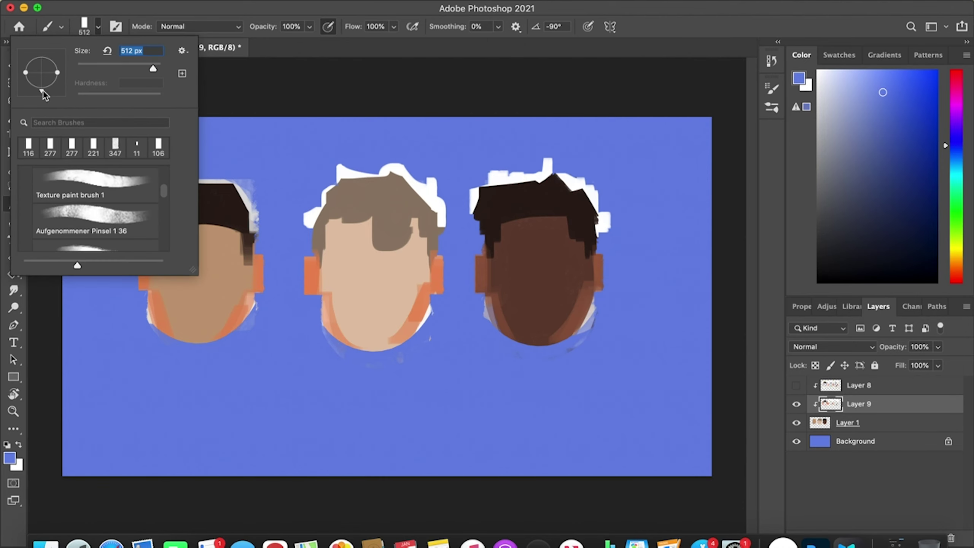
# - Rotate the brush tip to a 1° angle and set the brush size to 380 px
pyautogui.moveTo(42, 89); pyautogui.dragTo(61, 73)
pyautogui.click(544, 250)
pyautogui.press(']')
pyautogui.press(']')
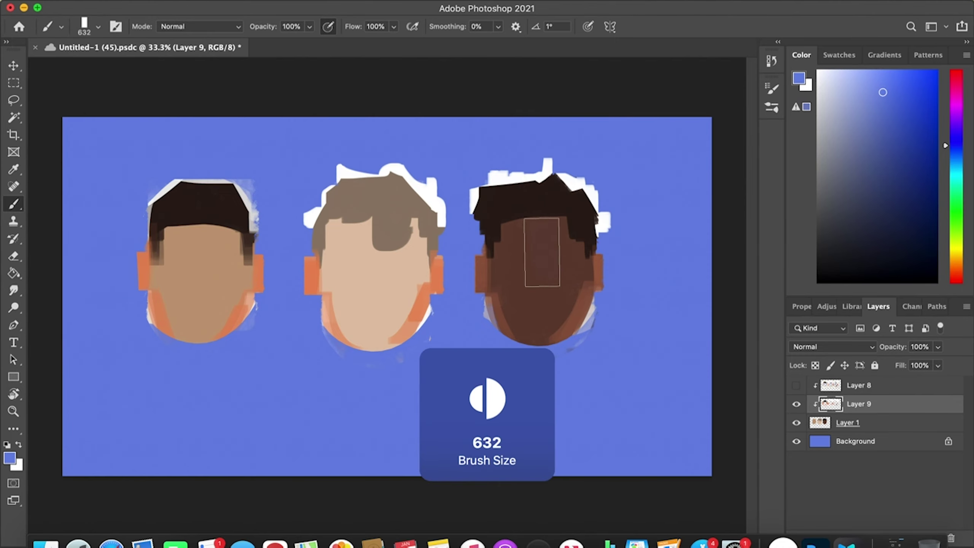
pyautogui.press('[')
pyautogui.press('[')
pyautogui.press('[')
pyautogui.press('[')
pyautogui.press('[')
pyautogui.press('[')
pyautogui.press('[')
pyautogui.press('[')
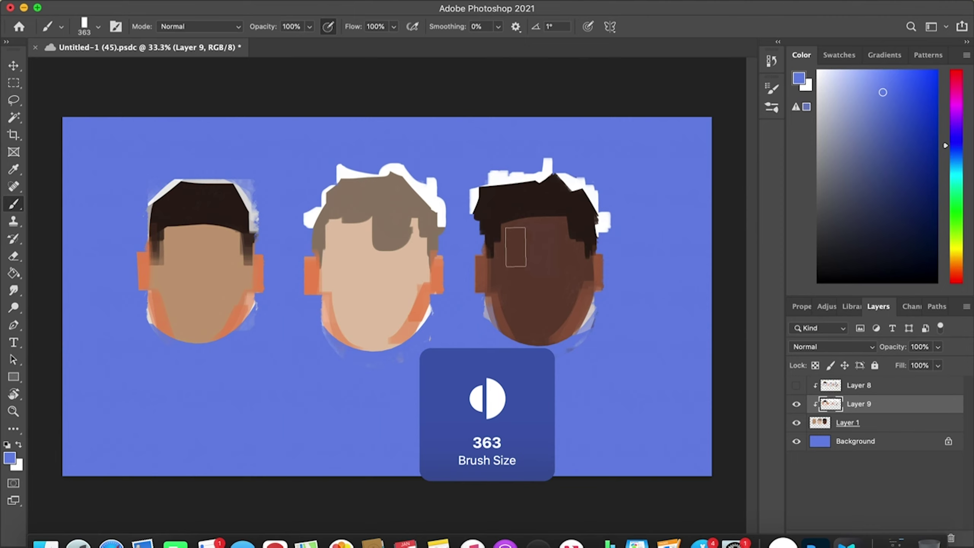
pyautogui.press(']')
# - Paint soft translucent blue planes on the forehead and lower face of the right head, undoing unwanted strokes
pyautogui.moveTo(516, 247)
pyautogui.mouseDown()
pyautogui.moveTo(554, 256)
pyautogui.moveTo(565, 244)
pyautogui.moveTo(512, 246)
pyautogui.mouseUp()
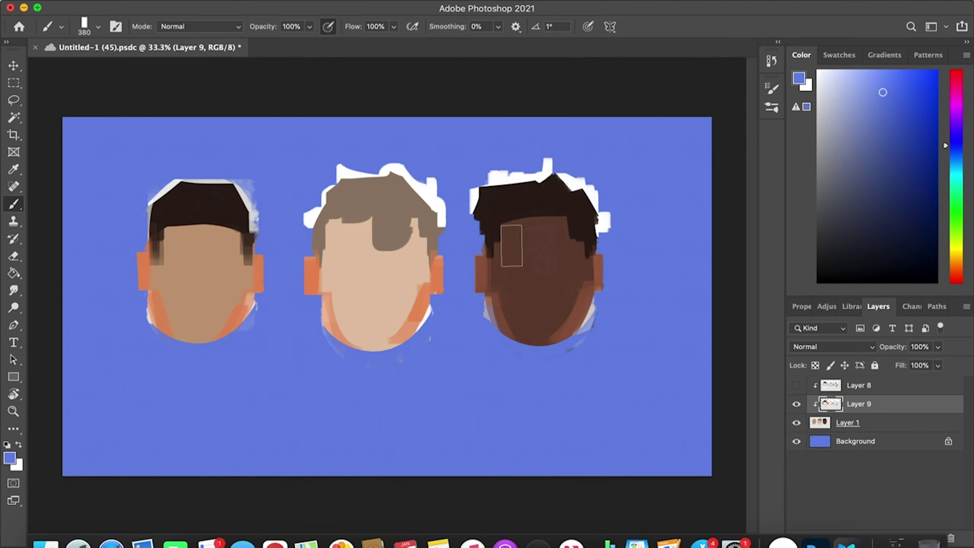
pyautogui.press('super+z')
pyautogui.press('z')
pyautogui.press('super+shift+z')
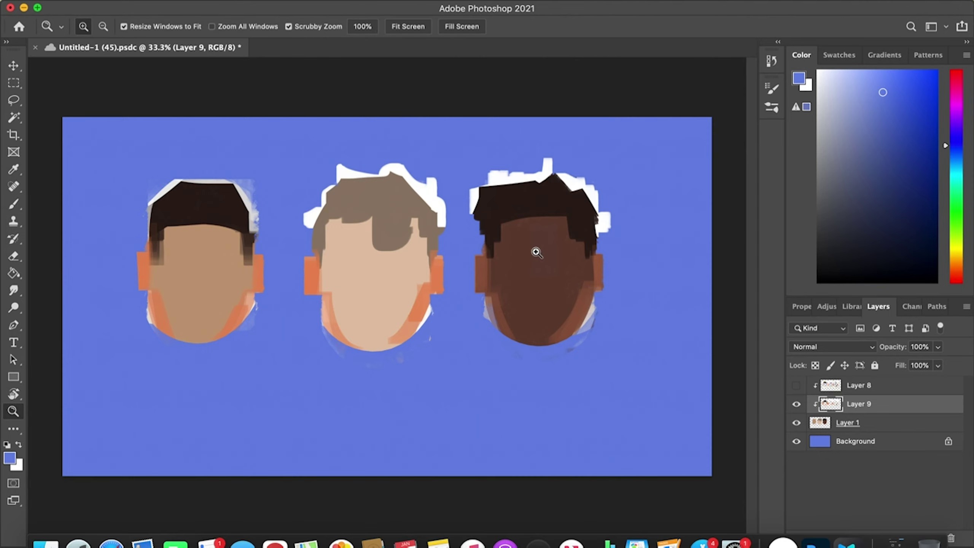
pyautogui.press('b')
pyautogui.moveTo(527, 241)
pyautogui.mouseDown()
pyautogui.moveTo(548, 258)
pyautogui.moveTo(551, 247)
pyautogui.moveTo(515, 253)
pyautogui.moveTo(558, 248)
pyautogui.moveTo(533, 248)
pyautogui.moveTo(487, 309)
pyautogui.mouseUp()
pyautogui.press('super+z')
pyautogui.press('super+z')
pyautogui.press('super+z')
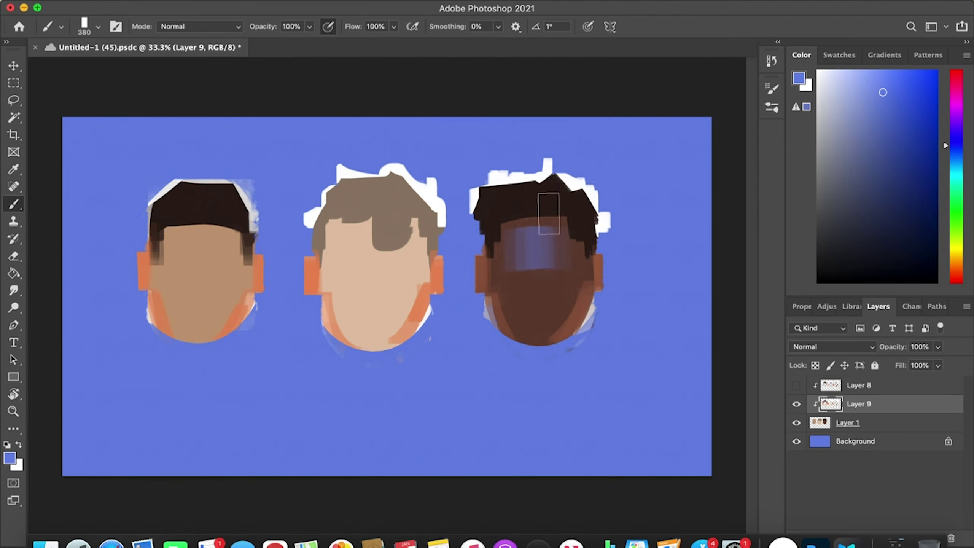
pyautogui.click(528, 302)
pyautogui.moveTo(527, 303); pyautogui.dragTo(541, 305)
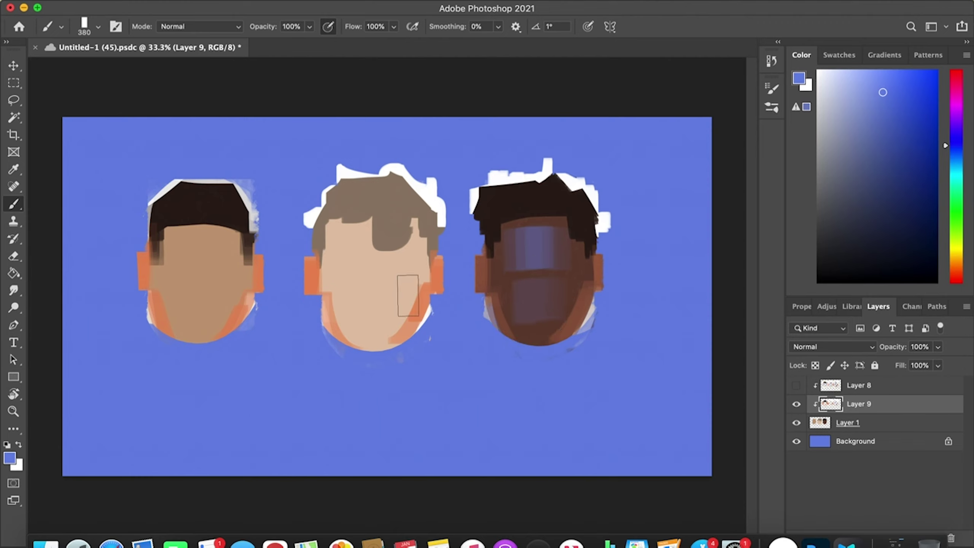
# - Paint a soft blue plane on the left head's forehead, adjusting the blue between lighter and more saturated shades
pyautogui.moveTo(179, 258); pyautogui.dragTo(209, 256)
pyautogui.click(872, 96)
pyautogui.moveTo(872, 96); pyautogui.dragTo(867, 85)
pyautogui.moveTo(221, 267)
pyautogui.mouseDown()
pyautogui.moveTo(184, 257)
pyautogui.moveTo(216, 265)
pyautogui.moveTo(192, 256)
pyautogui.moveTo(168, 263)
pyautogui.mouseUp()
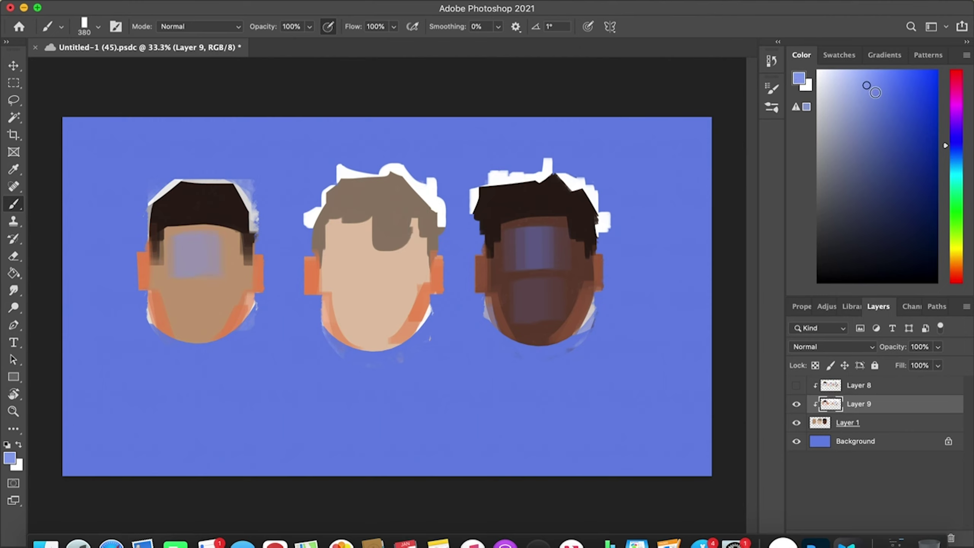
pyautogui.moveTo(876, 92); pyautogui.dragTo(874, 75)
pyautogui.moveTo(192, 253)
pyautogui.mouseDown()
pyautogui.moveTo(201, 252)
pyautogui.moveTo(186, 256)
pyautogui.mouseUp()
pyautogui.moveTo(875, 106)
pyautogui.mouseDown()
pyautogui.moveTo(852, 81)
pyautogui.moveTo(885, 79)
pyautogui.mouseUp()
pyautogui.moveTo(187, 253); pyautogui.dragTo(207, 256)
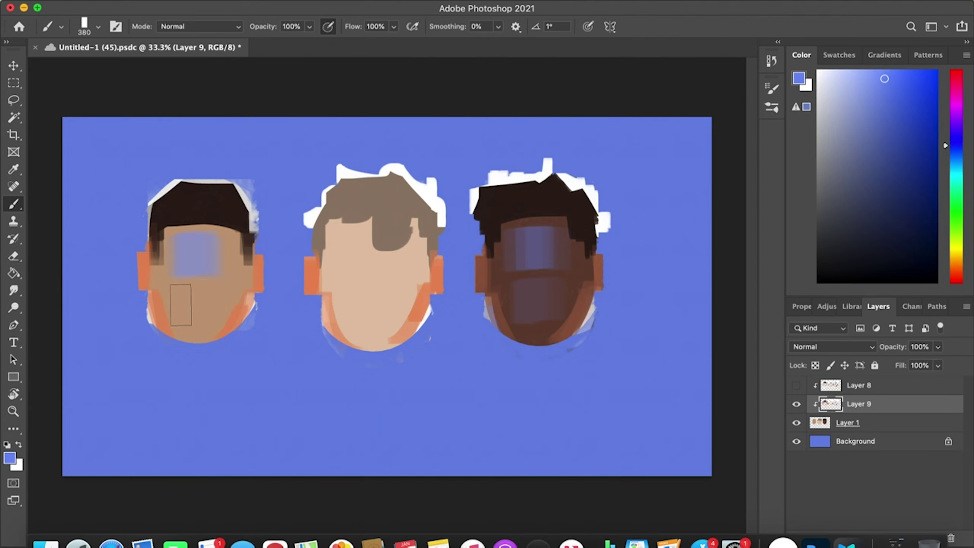
# - Paint soft translucent blue planes on the left head's lower face and on the middle head's forehead and lower face
pyautogui.moveTo(184, 306); pyautogui.dragTo(216, 307)
pyautogui.moveTo(343, 252)
pyautogui.mouseDown()
pyautogui.moveTo(403, 254)
pyautogui.moveTo(358, 250)
pyautogui.moveTo(390, 251)
pyautogui.mouseUp()
pyautogui.press('super+z')
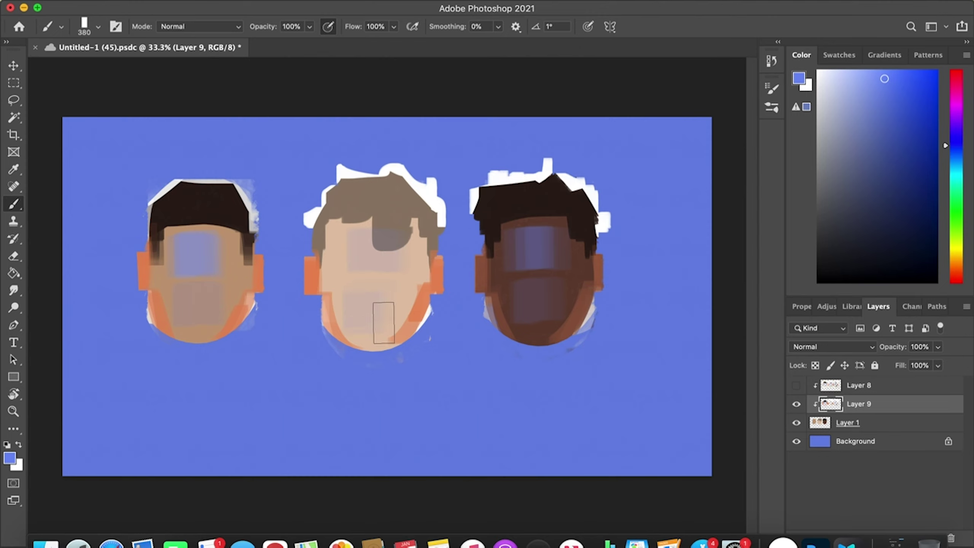
pyautogui.moveTo(355, 309); pyautogui.dragTo(398, 307)
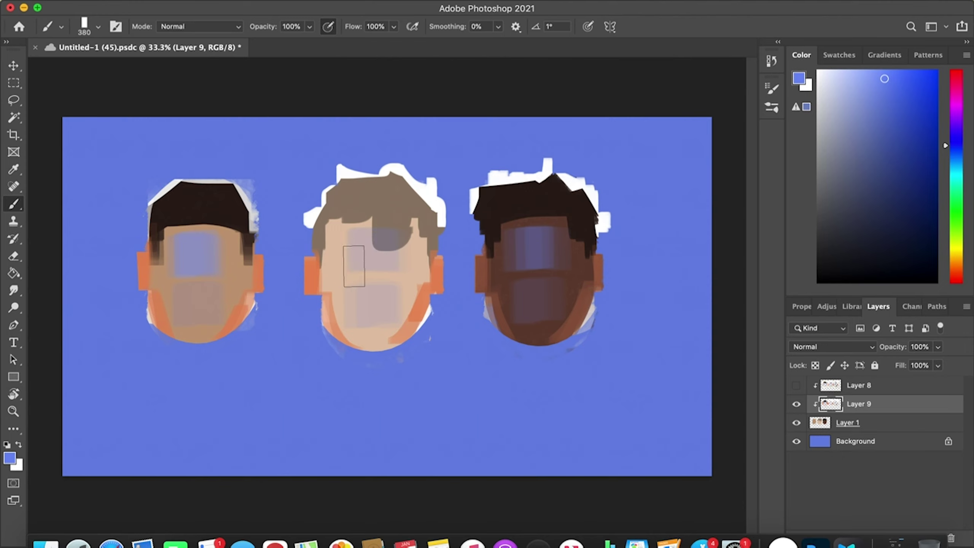
pyautogui.moveTo(336, 258); pyautogui.dragTo(355, 252)
# - Pick a light green with a 230 px brush and paint soft green bounce light along the left and middle heads' chins
pyautogui.click(960, 216)
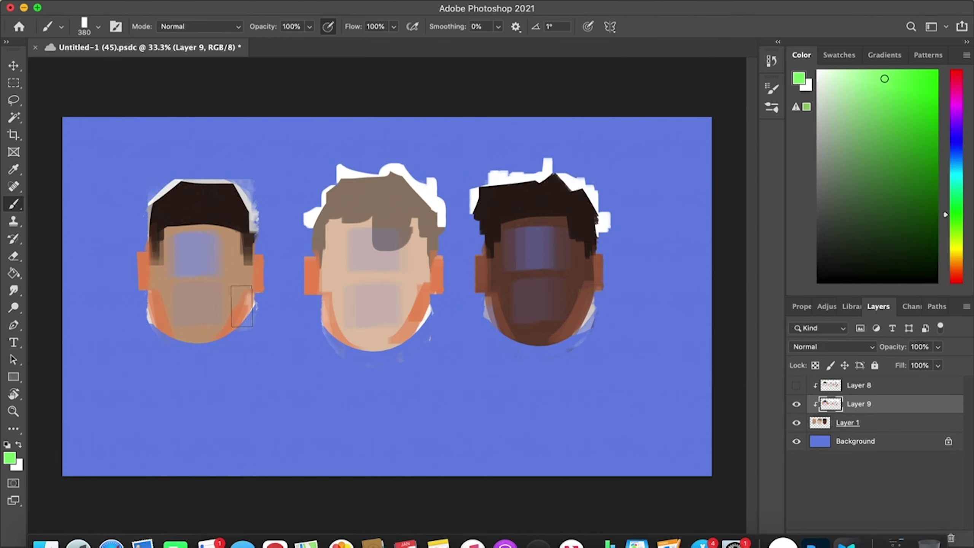
pyautogui.press('[')
pyautogui.press('[')
pyautogui.press('[')
pyautogui.press('[')
pyautogui.press('[')
pyautogui.press(']')
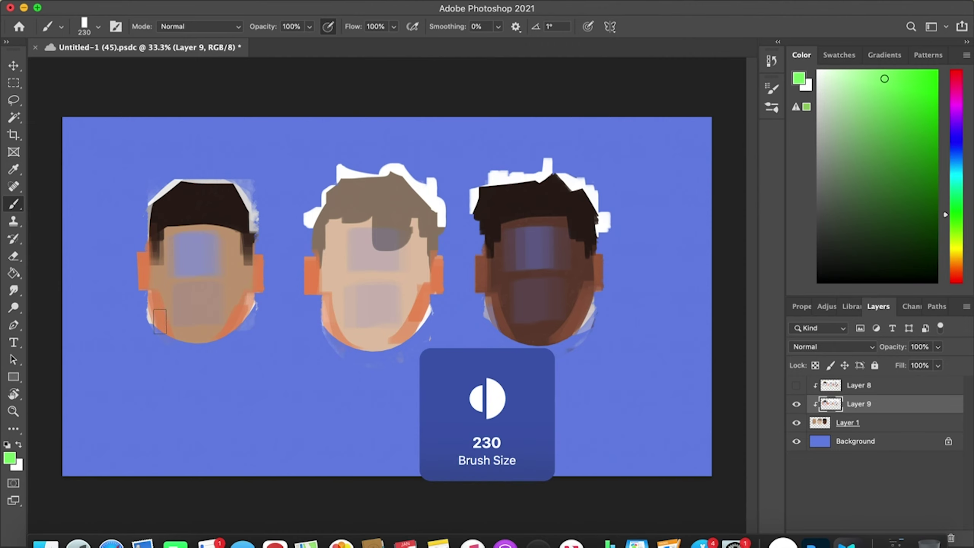
pyautogui.moveTo(163, 321)
pyautogui.mouseDown()
pyautogui.moveTo(197, 333)
pyautogui.moveTo(238, 321)
pyautogui.mouseUp()
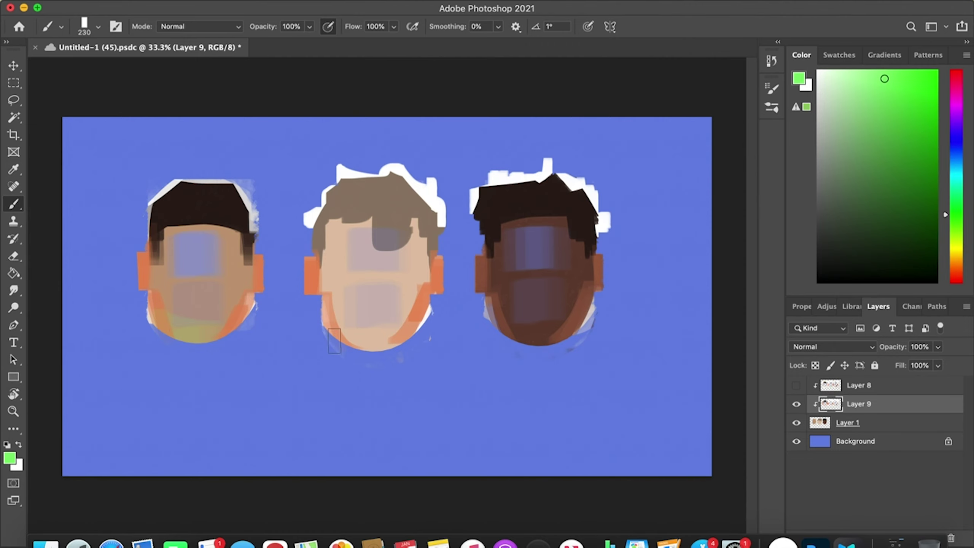
pyautogui.moveTo(334, 340); pyautogui.dragTo(435, 331)
pyautogui.moveTo(323, 343)
pyautogui.mouseDown()
pyautogui.moveTo(398, 341)
pyautogui.moveTo(415, 326)
pyautogui.mouseUp()
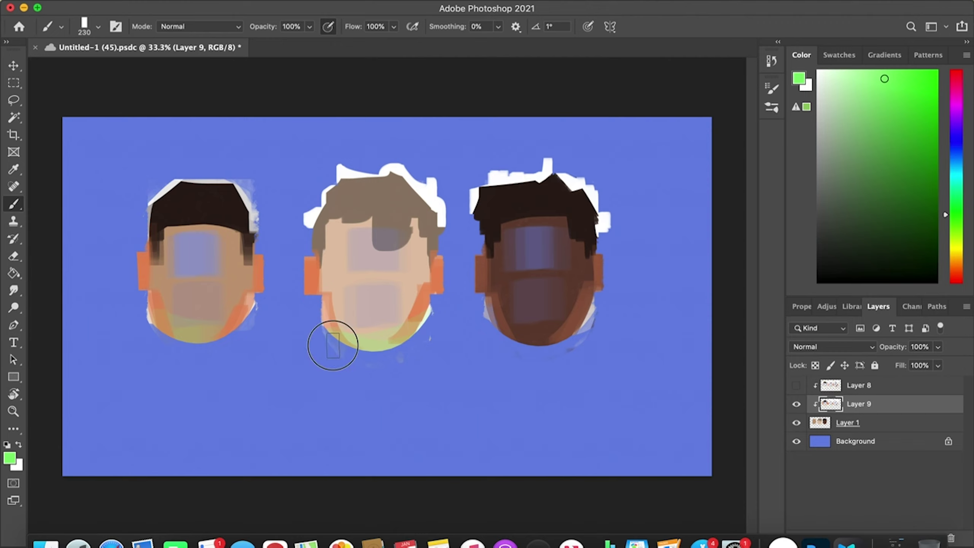
pyautogui.moveTo(332, 346); pyautogui.dragTo(412, 335)
# - Paint soft green bounce light along the right head's chin, undoing unwanted strokes, and extend the green on the left head's jaw
pyautogui.moveTo(502, 331)
pyautogui.mouseDown()
pyautogui.moveTo(595, 329)
pyautogui.moveTo(497, 328)
pyautogui.moveTo(595, 317)
pyautogui.moveTo(533, 335)
pyautogui.moveTo(558, 330)
pyautogui.moveTo(501, 328)
pyautogui.moveTo(579, 310)
pyautogui.mouseUp()
pyautogui.press('super+z')
pyautogui.press('super+z')
pyautogui.press('super+z')
pyautogui.moveTo(516, 332); pyautogui.dragTo(576, 343)
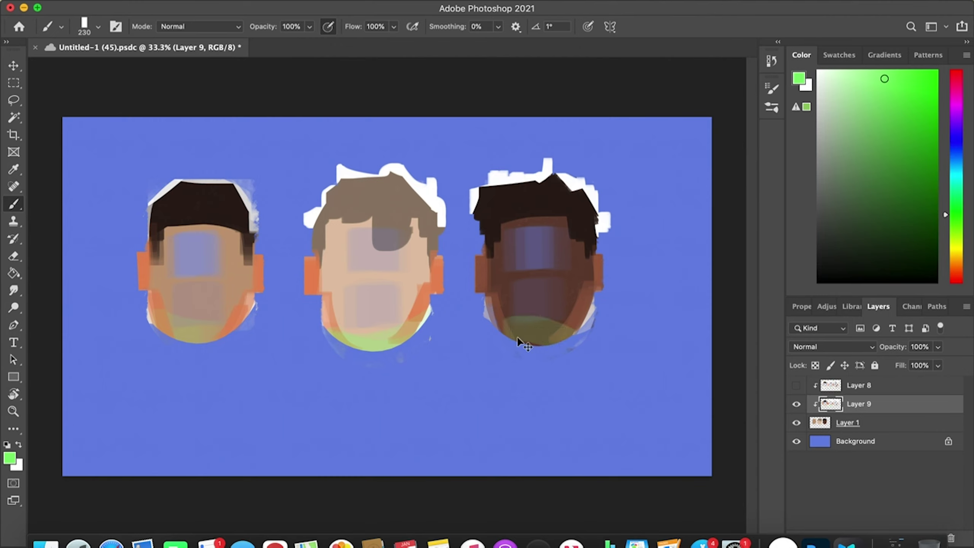
pyautogui.press('super+z')
pyautogui.moveTo(506, 336)
pyautogui.mouseDown()
pyautogui.moveTo(556, 345)
pyautogui.moveTo(558, 335)
pyautogui.moveTo(528, 332)
pyautogui.moveTo(516, 347)
pyautogui.moveTo(543, 329)
pyautogui.moveTo(554, 350)
pyautogui.moveTo(494, 332)
pyautogui.moveTo(518, 327)
pyautogui.moveTo(500, 319)
pyautogui.moveTo(586, 311)
pyautogui.moveTo(498, 329)
pyautogui.moveTo(521, 337)
pyautogui.moveTo(561, 324)
pyautogui.mouseUp()
pyautogui.press('super+z')
pyautogui.press('super+z')
pyautogui.press('super+z')
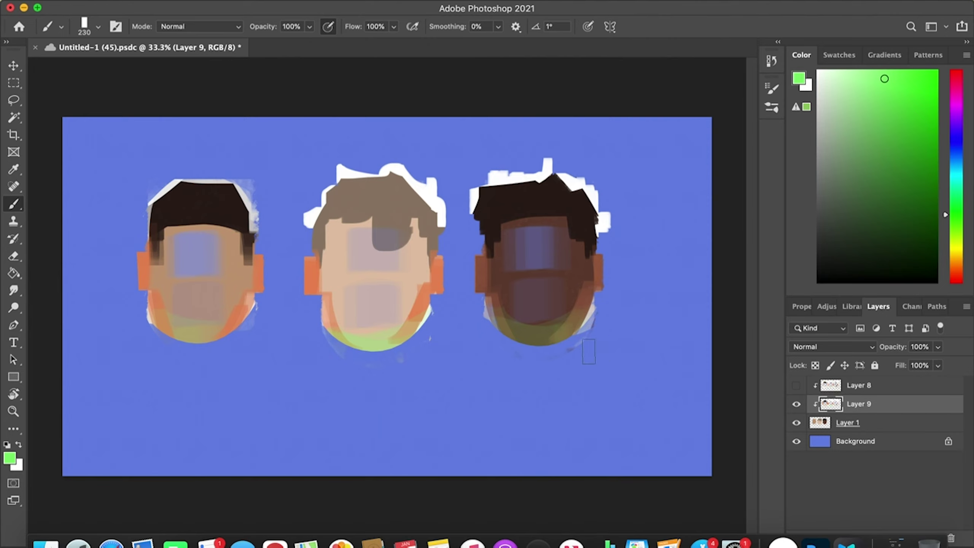
pyautogui.moveTo(129, 315)
pyautogui.mouseDown()
pyautogui.moveTo(145, 324)
pyautogui.moveTo(143, 308)
pyautogui.moveTo(165, 330)
pyautogui.mouseUp()
# - Pick a violet, enlarge the brush to 316 px and paint a soft violet tint on the left part of all three hairstyles
pyautogui.moveTo(951, 137); pyautogui.dragTo(953, 124)
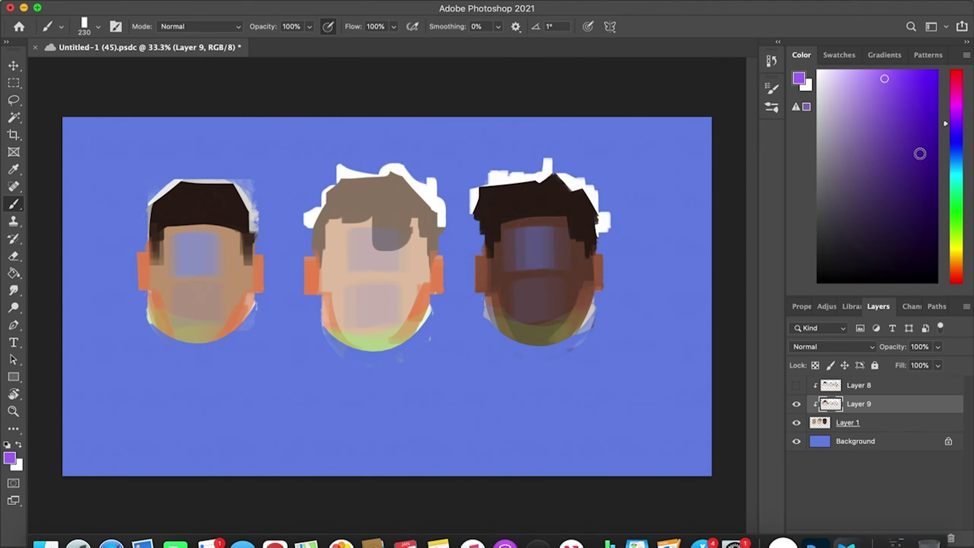
pyautogui.press('[')
pyautogui.press('[')
pyautogui.press('[')
pyautogui.press('[')
pyautogui.press(']')
pyautogui.press(']')
pyautogui.press(']')
pyautogui.press(']')
pyautogui.press(']')
pyautogui.press(']')
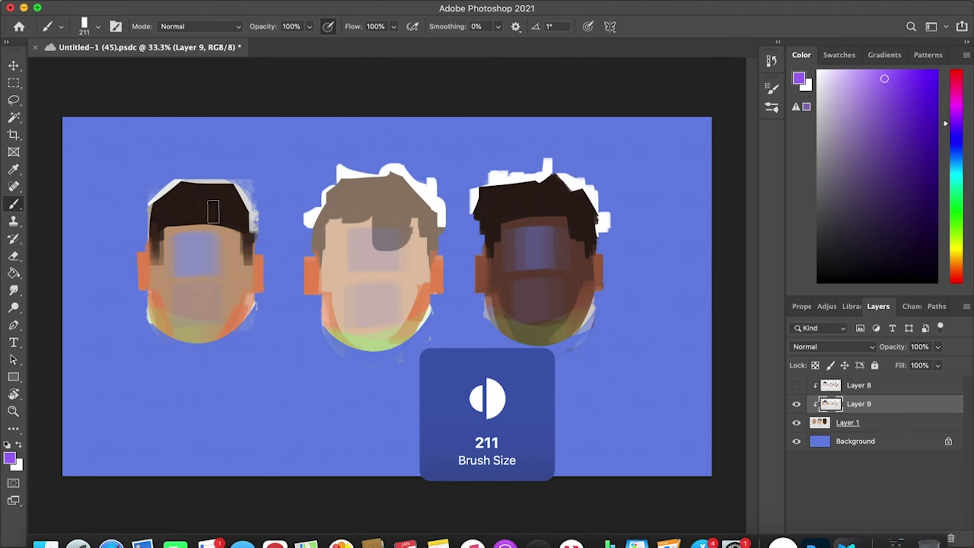
pyautogui.moveTo(161, 212); pyautogui.dragTo(209, 215)
pyautogui.moveTo(331, 204)
pyautogui.mouseDown()
pyautogui.moveTo(366, 196)
pyautogui.moveTo(322, 215)
pyautogui.mouseUp()
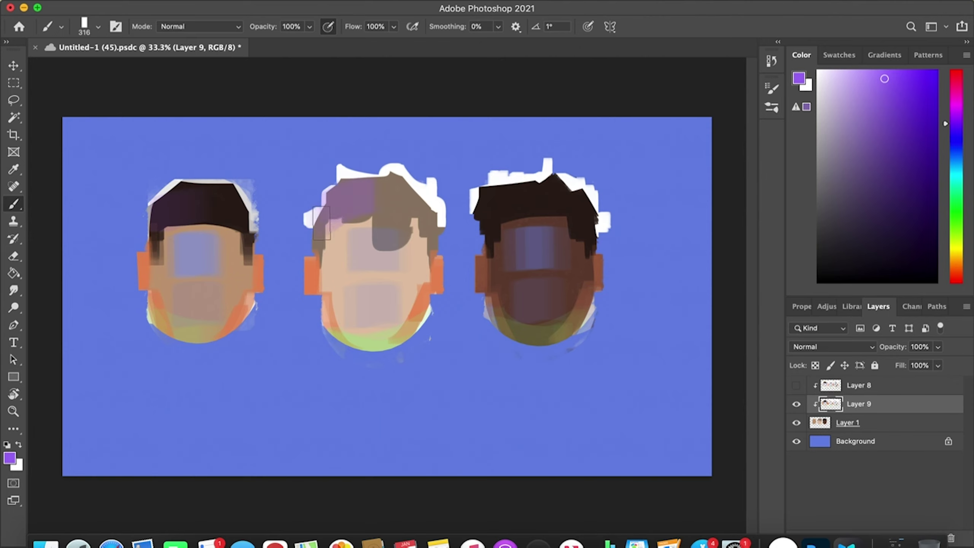
pyautogui.moveTo(482, 232)
pyautogui.mouseDown()
pyautogui.moveTo(522, 215)
pyautogui.moveTo(480, 210)
pyautogui.moveTo(541, 206)
pyautogui.moveTo(490, 204)
pyautogui.mouseUp()
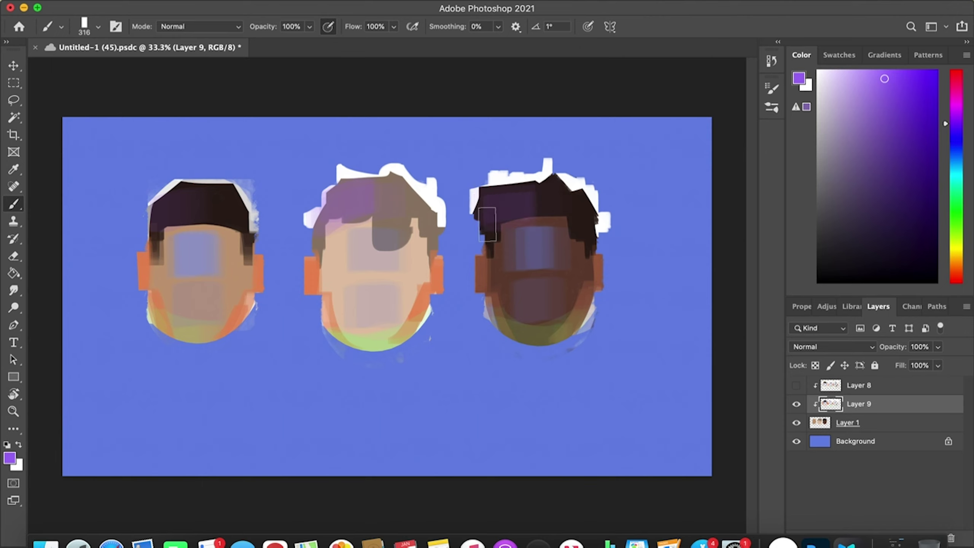
# - Sample the background blue and paint soft blue tints over the central hair of all three heads
pyautogui.keyDown('alt'); pyautogui.click(311, 379); pyautogui.keyUp('alt')
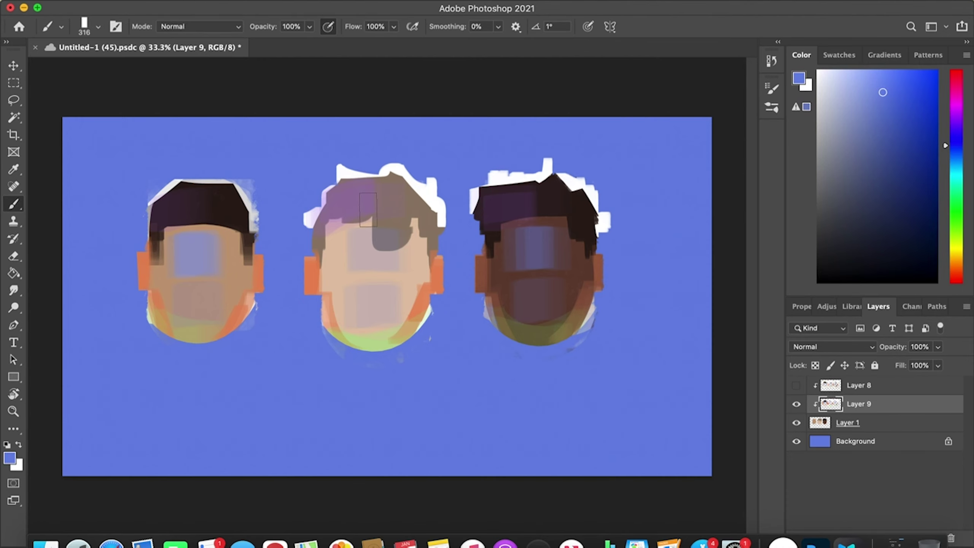
pyautogui.moveTo(368, 207)
pyautogui.mouseDown()
pyautogui.moveTo(389, 206)
pyautogui.moveTo(373, 212)
pyautogui.moveTo(396, 221)
pyautogui.moveTo(373, 228)
pyautogui.moveTo(398, 240)
pyautogui.mouseUp()
pyautogui.moveTo(210, 209)
pyautogui.mouseDown()
pyautogui.moveTo(188, 208)
pyautogui.moveTo(220, 220)
pyautogui.moveTo(210, 207)
pyautogui.moveTo(175, 212)
pyautogui.moveTo(225, 214)
pyautogui.mouseUp()
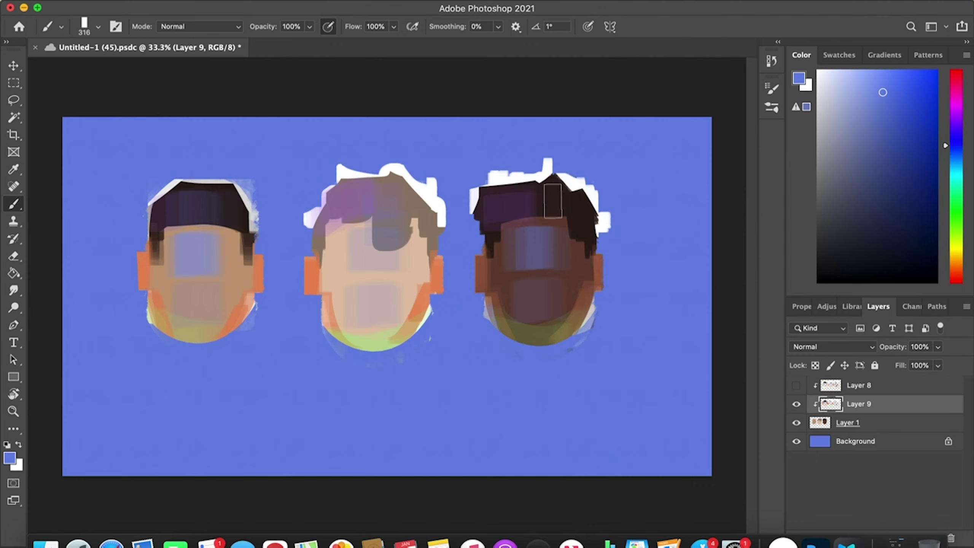
pyautogui.moveTo(511, 204)
pyautogui.mouseDown()
pyautogui.moveTo(581, 205)
pyautogui.moveTo(567, 210)
pyautogui.mouseUp()
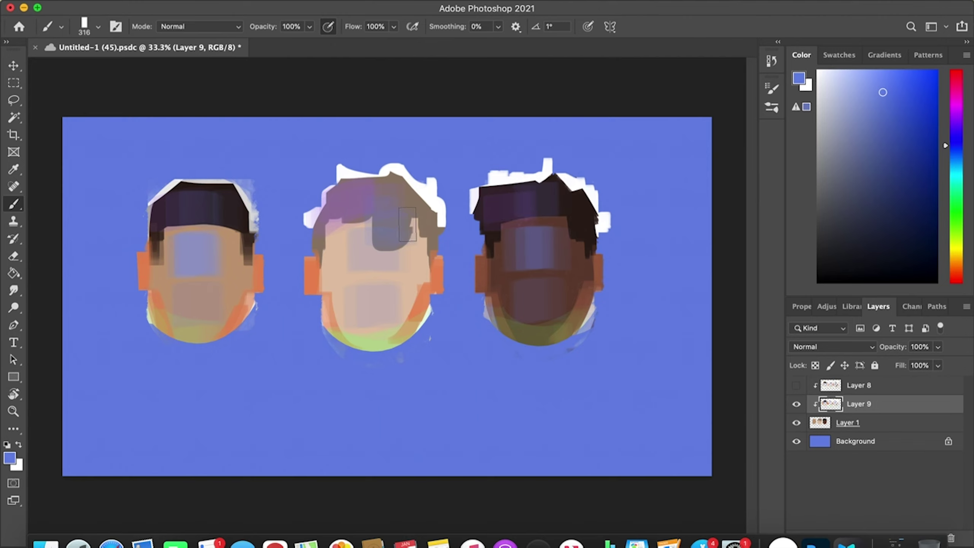
pyautogui.moveTo(408, 224); pyautogui.dragTo(395, 212)
pyautogui.moveTo(389, 230); pyautogui.dragTo(401, 234)
# - Create a new unclipped layer above Layer 9 in Normal mode at 100% opacity
pyautogui.click(969, 306)
pyautogui.click(790, 27)
pyautogui.click(385, 243)
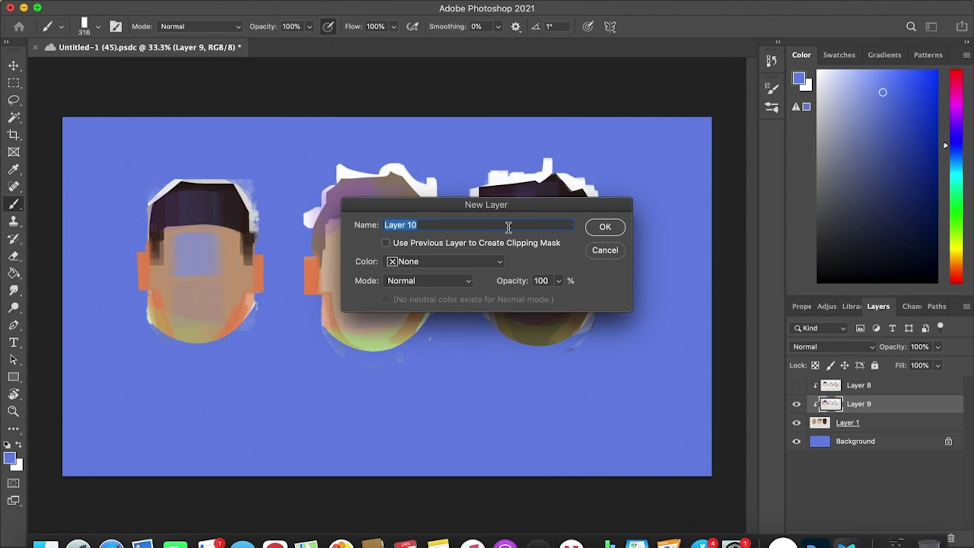
pyautogui.click(605, 227)
# - Choose white as the paint colour and set the brush size to 417 px
pyautogui.click(819, 71)
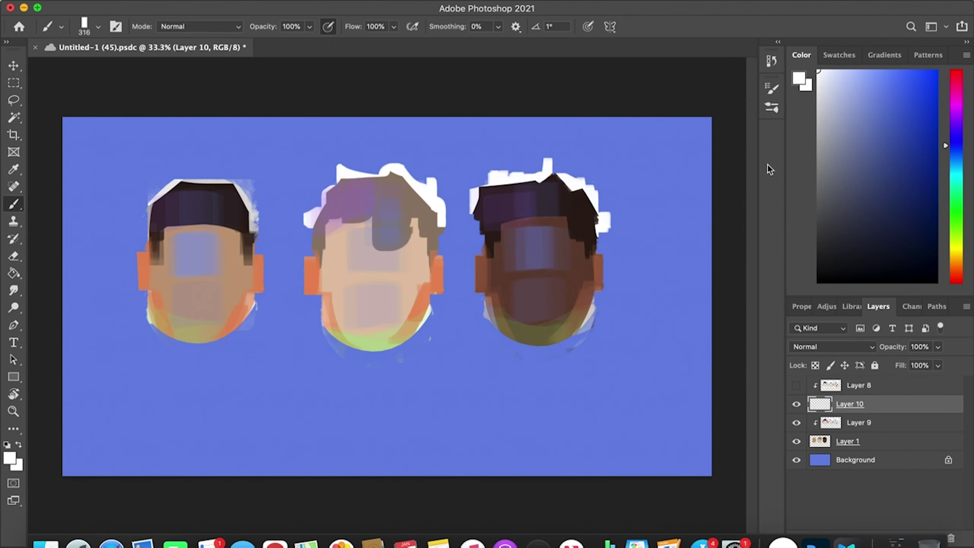
pyautogui.press(']')
pyautogui.press(']')
pyautogui.press(']')
pyautogui.press(']')
pyautogui.press(']')
pyautogui.press(']')
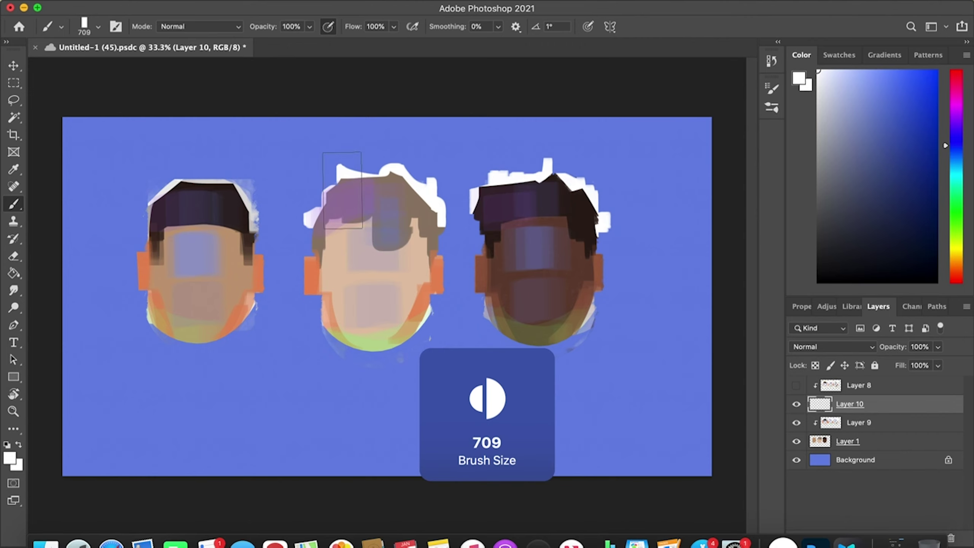
pyautogui.press('[')
pyautogui.press('[')
pyautogui.press('[')
pyautogui.press('[')
pyautogui.press('[')
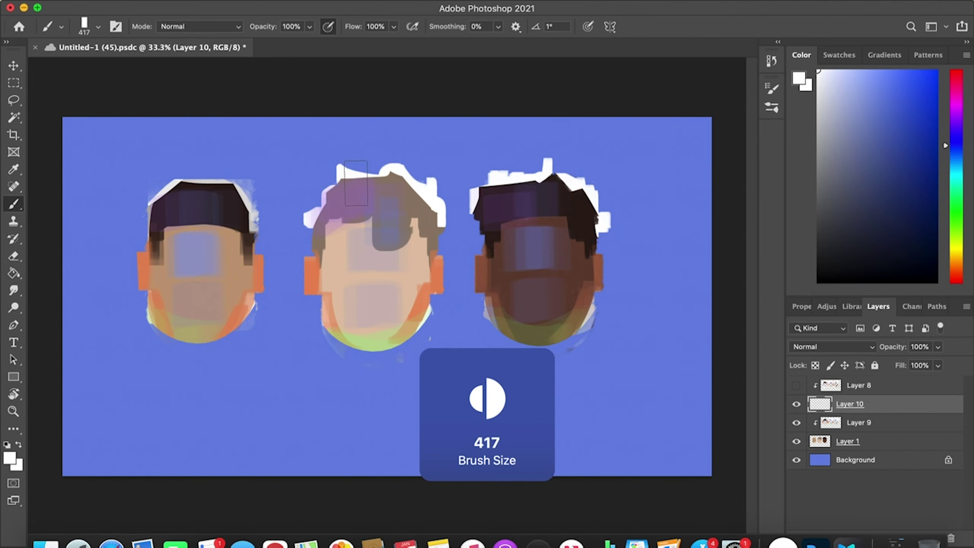
# - Set the brush opacity to 47%
pyautogui.press('9')
pyautogui.press('9')
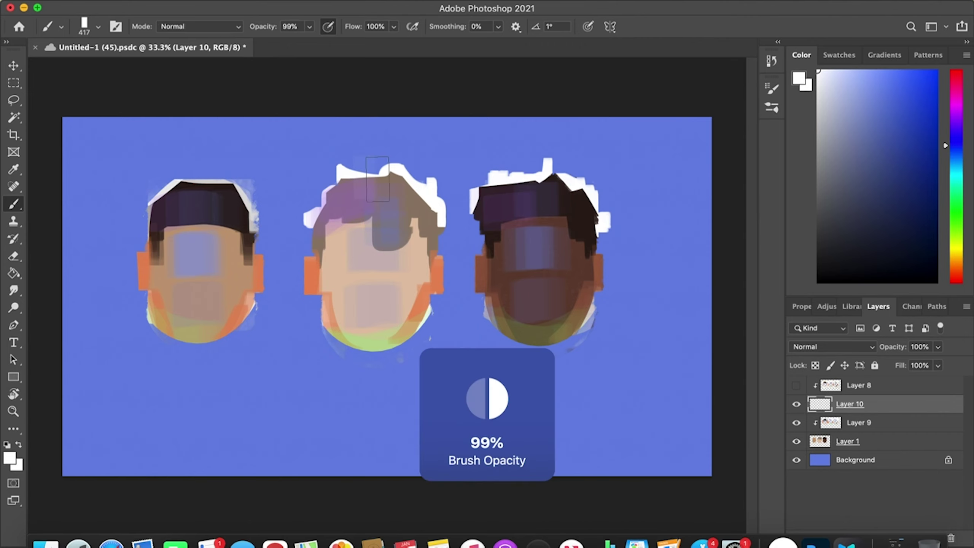
pyautogui.press('9')
pyautogui.press('2')
pyautogui.press('8')
pyautogui.press('2')
pyautogui.press('5')
pyautogui.press('7')
pyautogui.press('4')
pyautogui.press('8')
pyautogui.press('4')
pyautogui.press('7')
pyautogui.moveTo(384, 173); pyautogui.dragTo(340, 167)
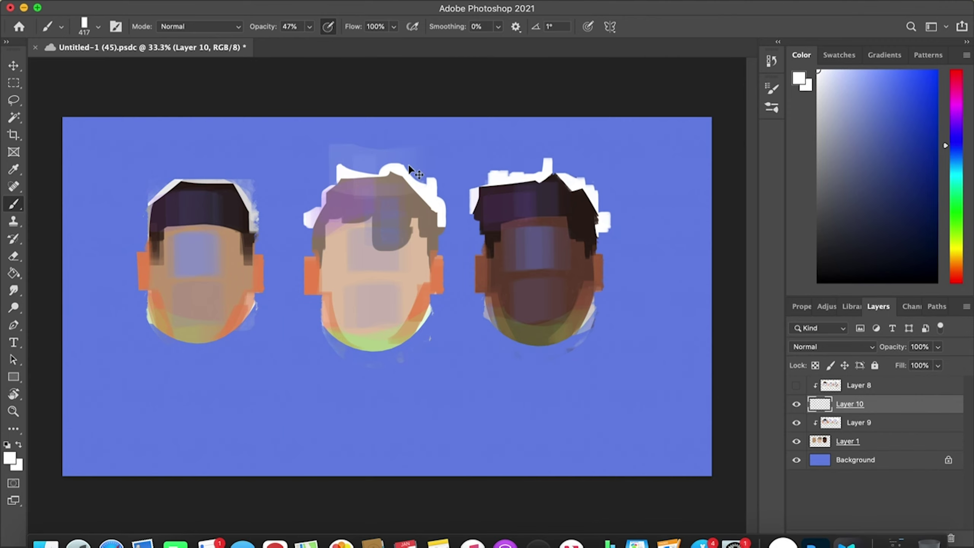
pyautogui.press('super+z')
pyautogui.moveTo(148, 209); pyautogui.dragTo(250, 180)
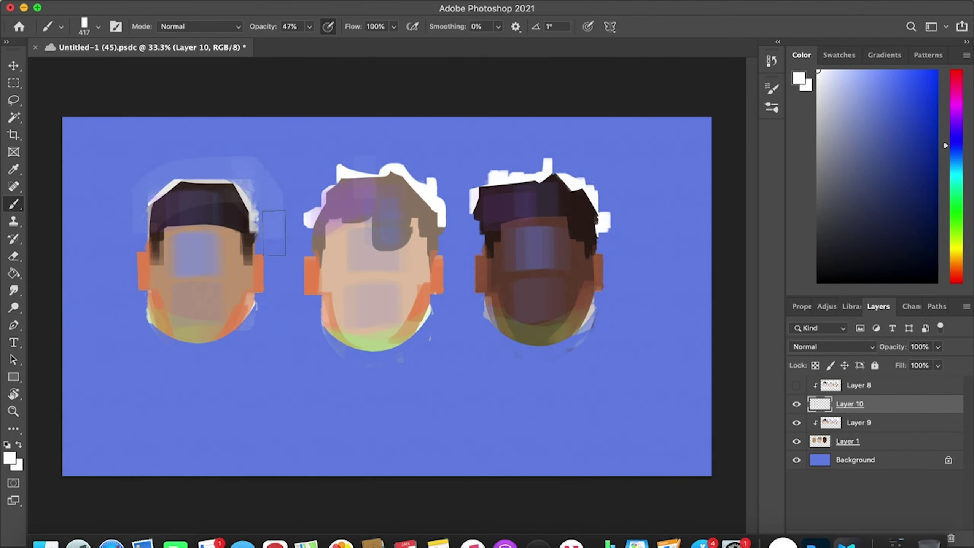
pyautogui.press('super+z')
pyautogui.moveTo(465, 192)
pyautogui.mouseDown()
pyautogui.moveTo(576, 222)
pyautogui.moveTo(591, 208)
pyautogui.mouseUp()
pyautogui.press('super+z')
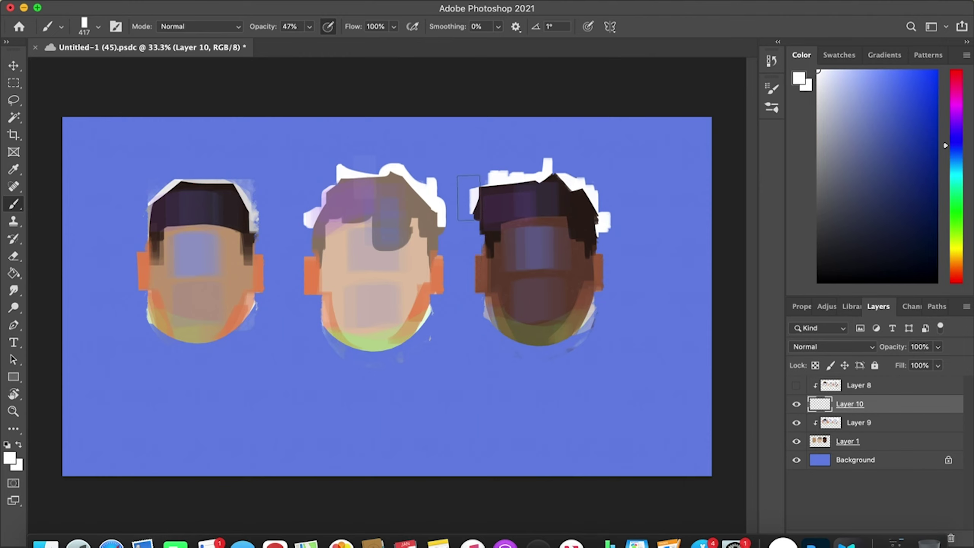
# - Paint translucent white glows over the tops of all three heads, undoing unwanted strokes and lowering the brush opacity to 21%
pyautogui.moveTo(465, 200); pyautogui.dragTo(543, 181)
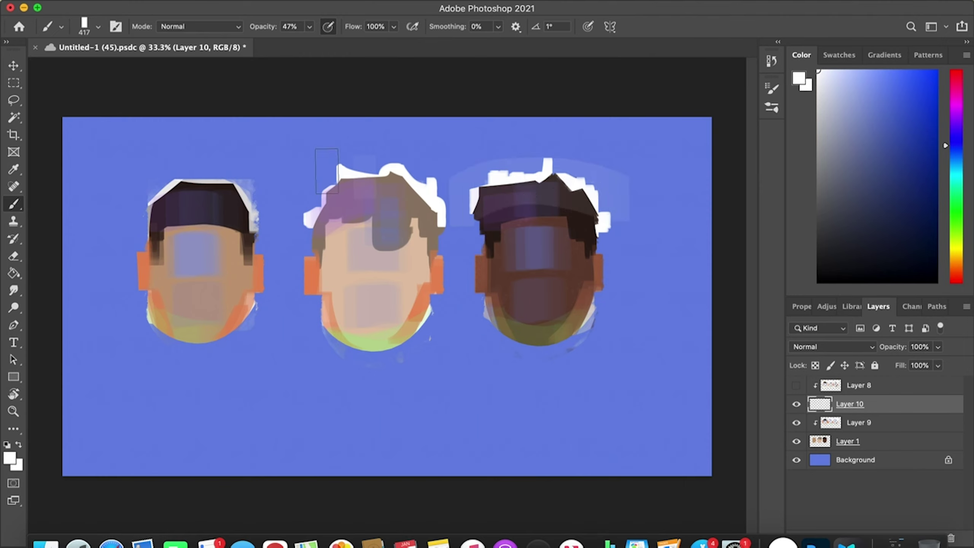
pyautogui.moveTo(300, 204); pyautogui.dragTo(443, 190)
pyautogui.press('super+z')
pyautogui.moveTo(251, 211)
pyautogui.mouseDown()
pyautogui.moveTo(232, 186)
pyautogui.moveTo(147, 197)
pyautogui.moveTo(171, 183)
pyautogui.moveTo(142, 214)
pyautogui.moveTo(244, 191)
pyautogui.mouseUp()
pyautogui.press('super+z')
pyautogui.press('super+z')
pyautogui.click(309, 27)
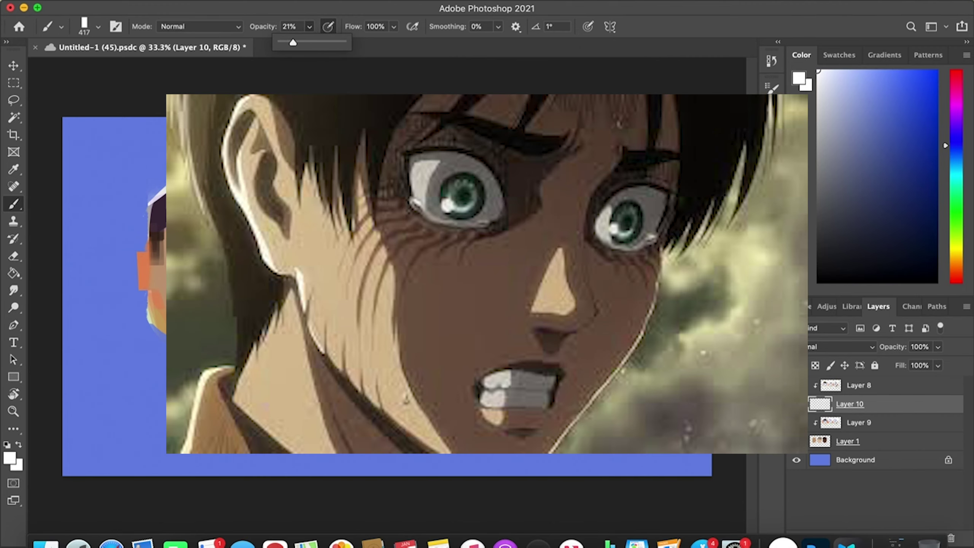
pyautogui.click(140, 200)
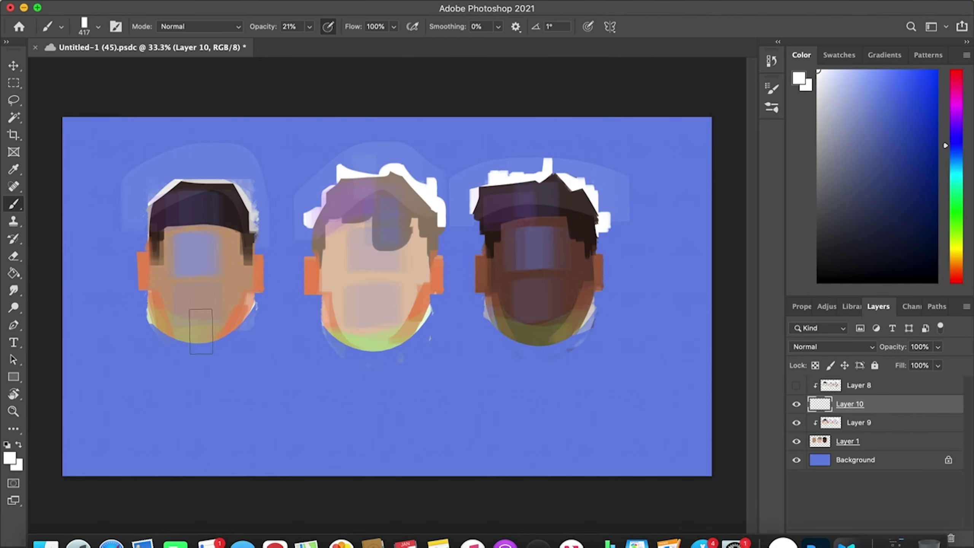
# - Set the brush size to 253 px, sample the middle head's ear orange and paint a soft orange glow around its right-hand ear
pyautogui.press('[')
pyautogui.press('[')
pyautogui.press('[')
pyautogui.press('[')
pyautogui.press('[')
pyautogui.press('[')
pyautogui.press('i')
pyautogui.click(319, 272)
pyautogui.press('b')
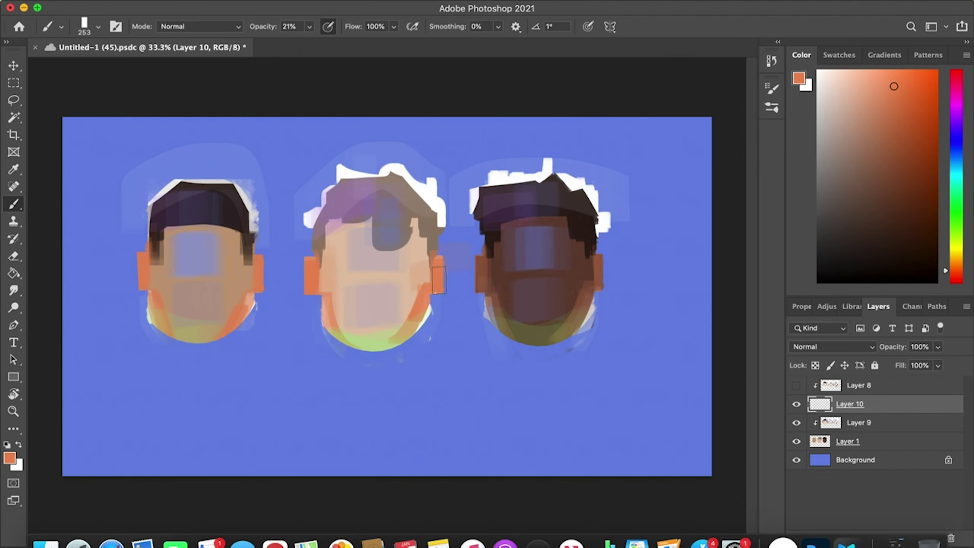
pyautogui.moveTo(444, 307); pyautogui.dragTo(441, 260)
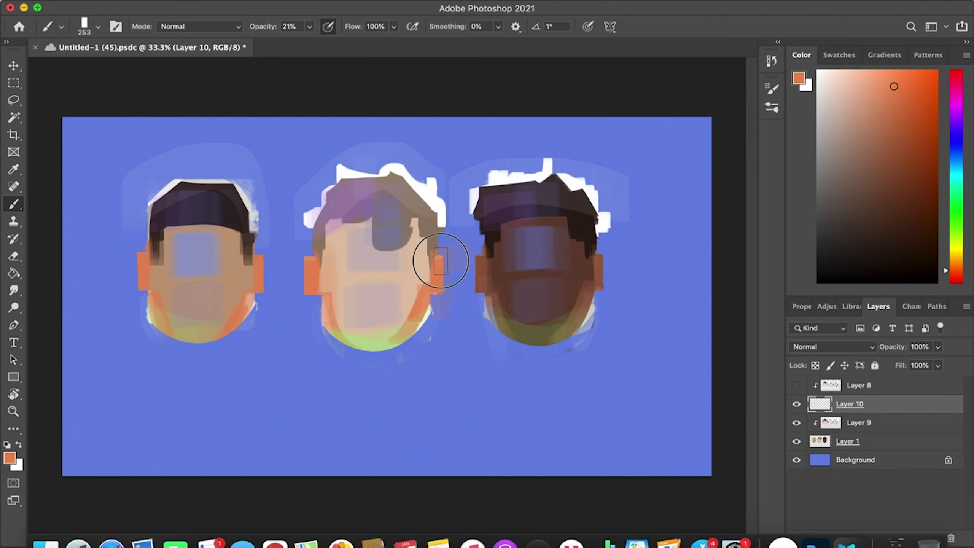
# - Sample orange from the left head's ear and paint soft orange glows around the ears of the left and right heads
pyautogui.keyDown('alt'); pyautogui.click(139, 258); pyautogui.keyUp('alt')
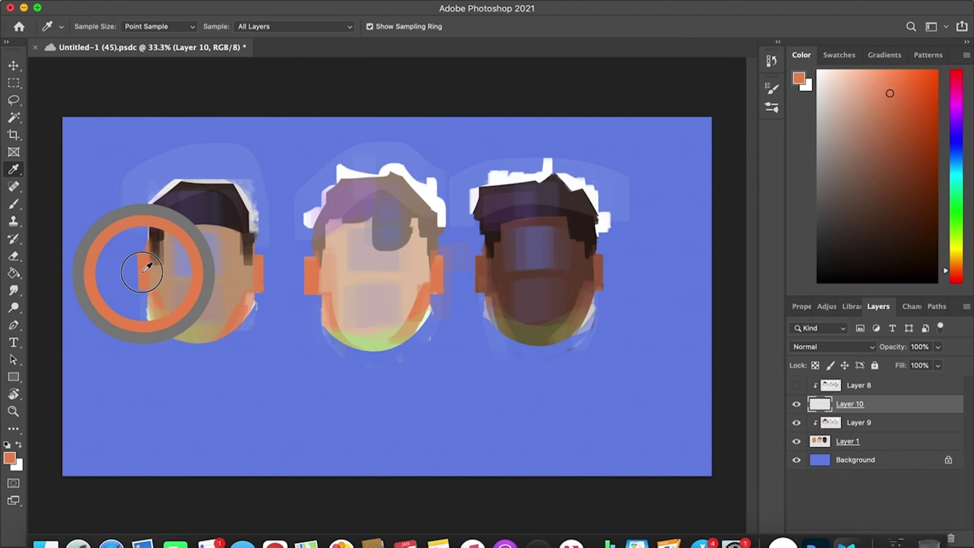
pyautogui.moveTo(138, 258); pyautogui.dragTo(153, 270)
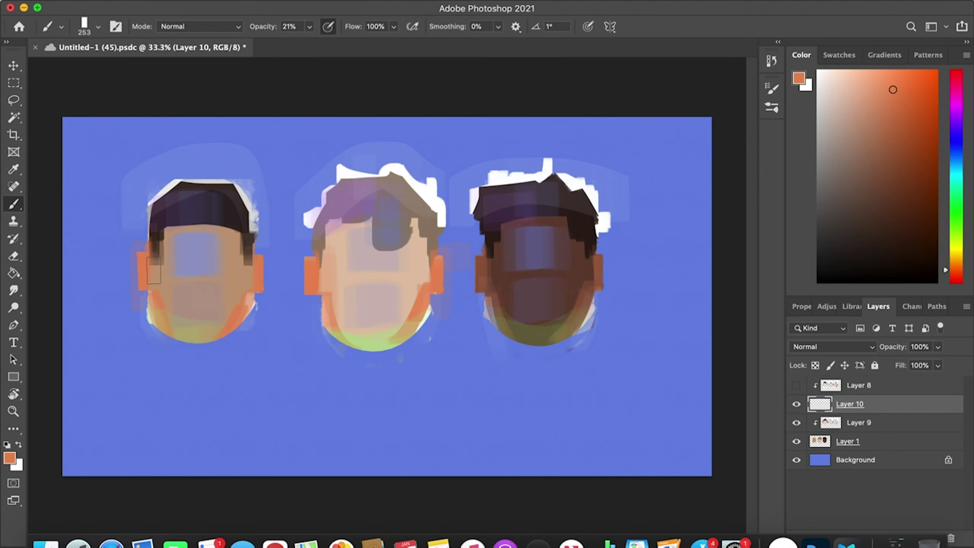
pyautogui.keyDown('alt'); pyautogui.click(263, 282); pyautogui.keyUp('alt')
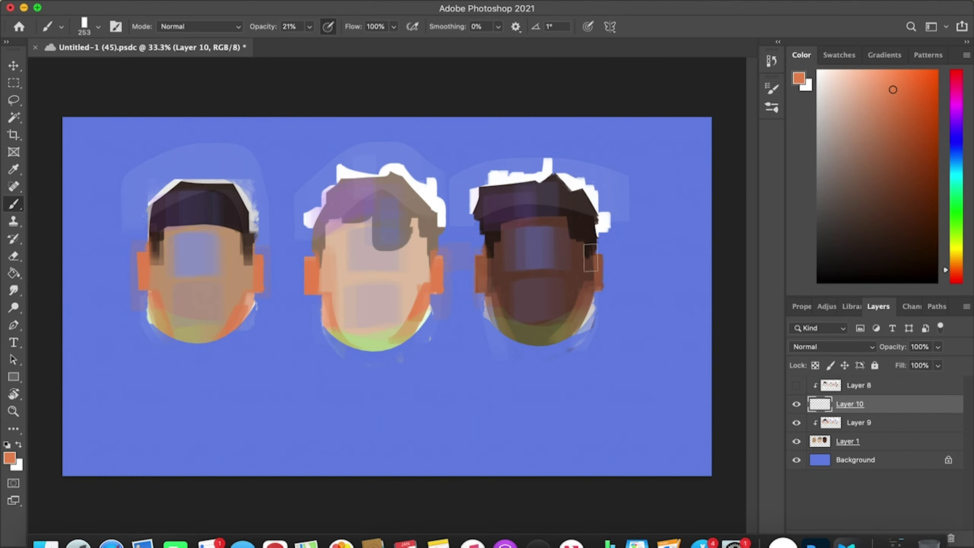
pyautogui.keyDown('alt'); pyautogui.click(602, 293); pyautogui.keyUp('alt')
pyautogui.moveTo(602, 293)
pyautogui.mouseDown()
pyautogui.moveTo(604, 281)
pyautogui.moveTo(603, 292)
pyautogui.mouseUp()
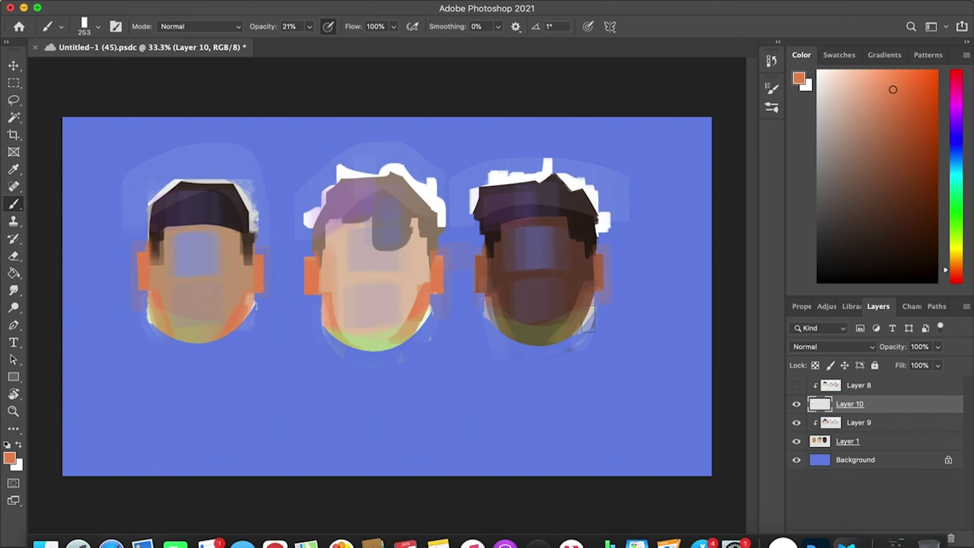